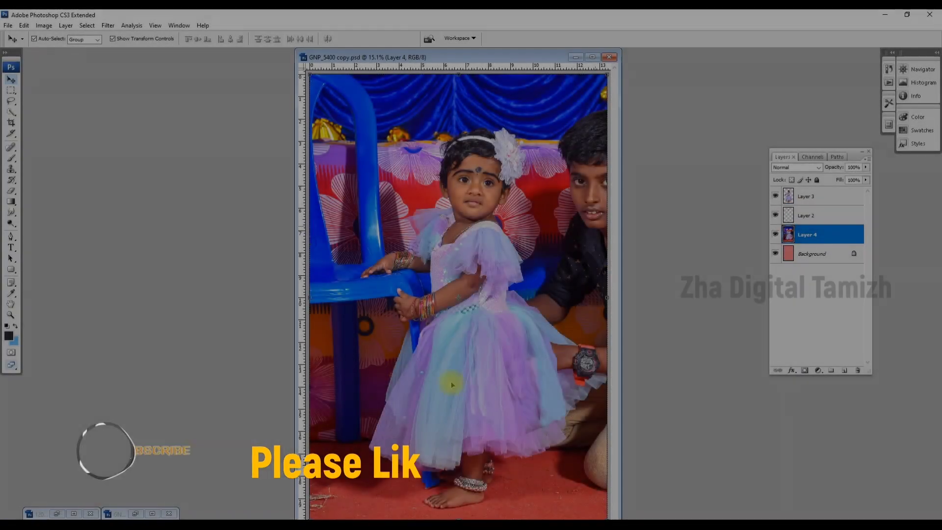
Step: Bring the finished Frist Birthday poster forward, maximize it and show the Layers panel
{"action": "left_click", "coordinate": [433, 297]}
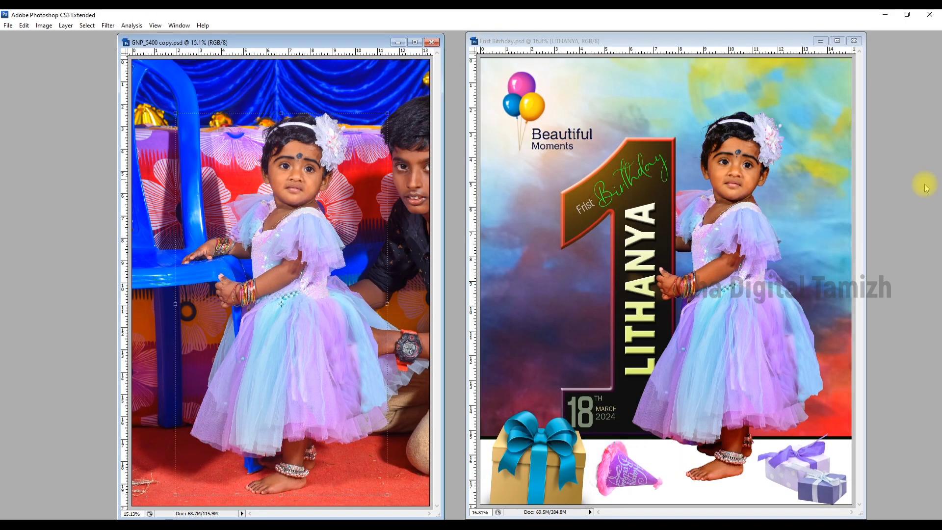
{"action": "left_click_drag", "start_coordinate": [289, 42], "coordinate": [255, 42]}
{"action": "left_click_drag", "start_coordinate": [505, 41], "coordinate": [456, 41]}
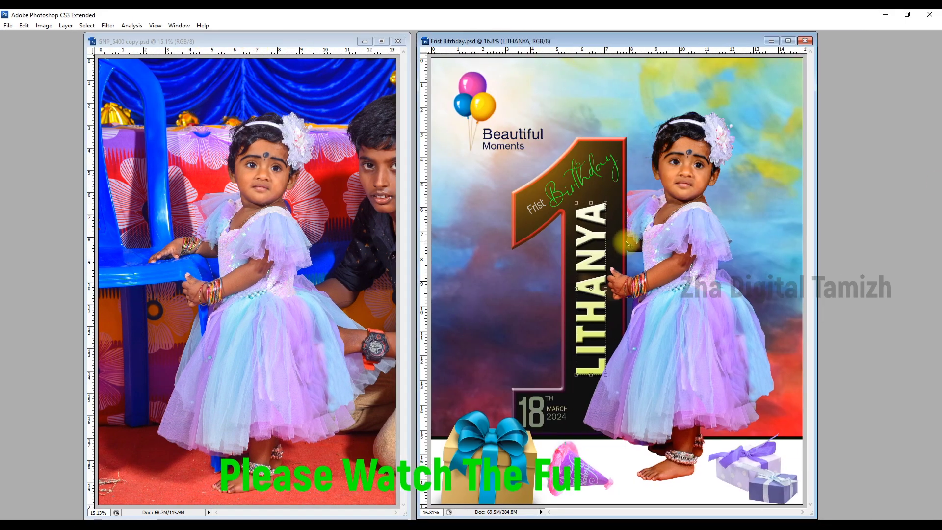
{"action": "left_click", "coordinate": [253, 243]}
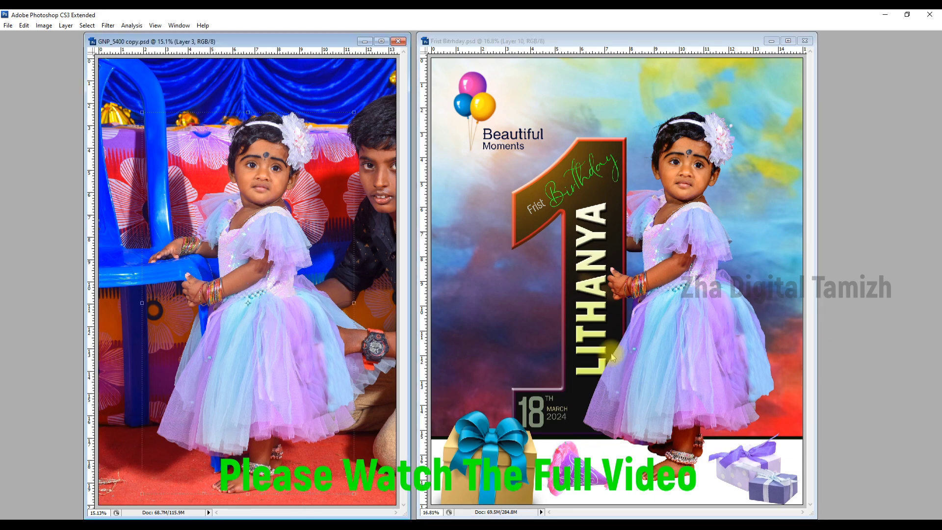
{"action": "left_click", "coordinate": [723, 352]}
{"action": "left_click", "coordinate": [788, 41]}
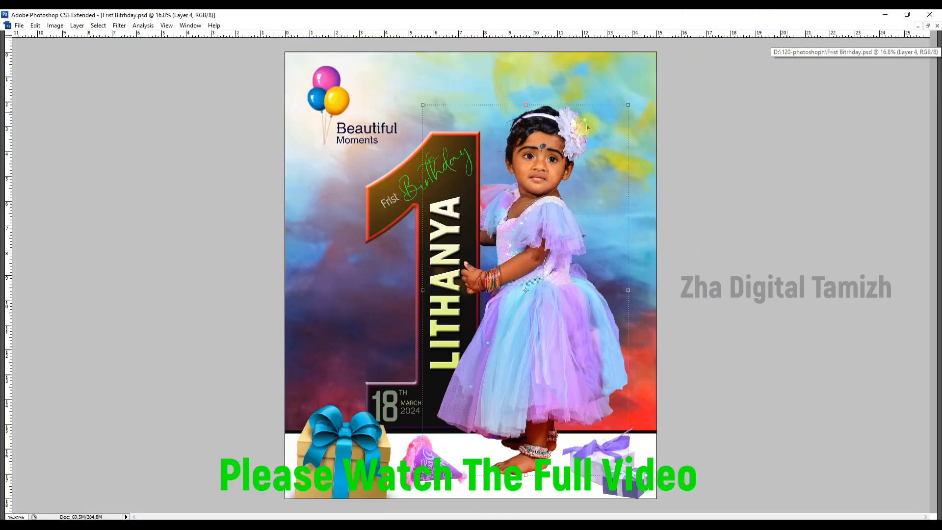
{"action": "key", "text": "F7"}
Step: Nudge the gift box and party hat slightly, then check the LITHANYA and Birthday text layers
{"action": "left_click", "coordinate": [618, 456]}
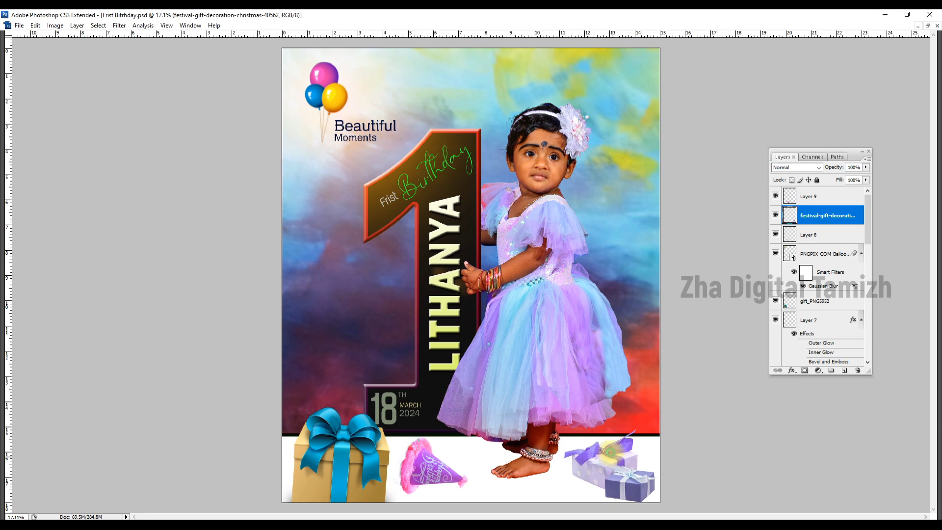
{"action": "left_click_drag", "start_coordinate": [431, 466], "coordinate": [440, 466]}
{"action": "left_click_drag", "start_coordinate": [322, 461], "coordinate": [317, 461]}
{"action": "left_click", "coordinate": [447, 305]}
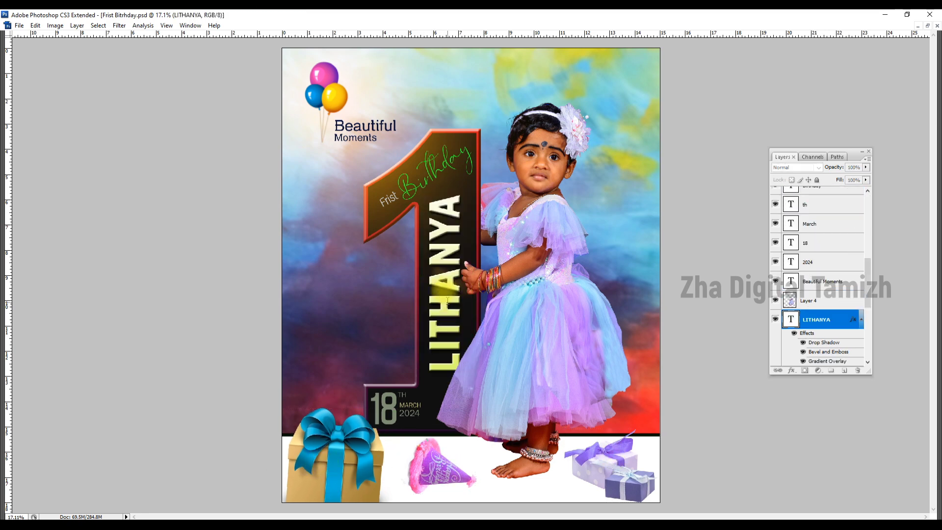
{"action": "left_click", "coordinate": [436, 179]}
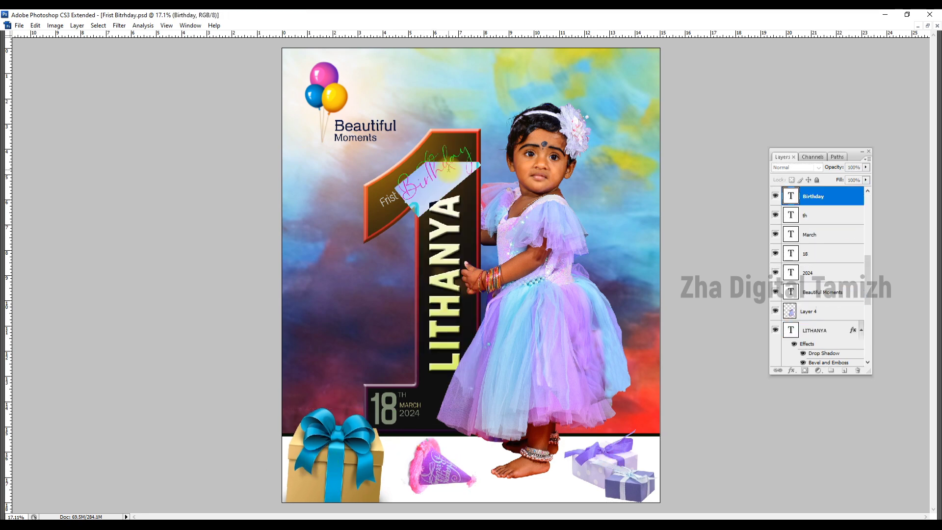
Step: Try moving the girl slightly right, then undo the move
{"action": "left_click", "coordinate": [537, 268]}
{"action": "left_click_drag", "start_coordinate": [567, 287], "coordinate": [596, 281]}
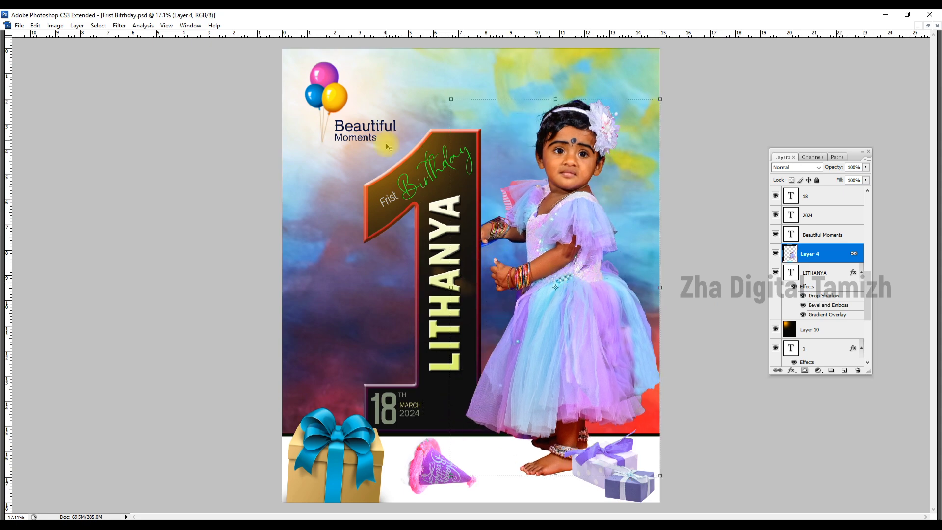
{"action": "left_click", "coordinate": [434, 179]}
{"action": "key", "text": "ctrl+z"}
{"action": "left_click", "coordinate": [349, 129]}
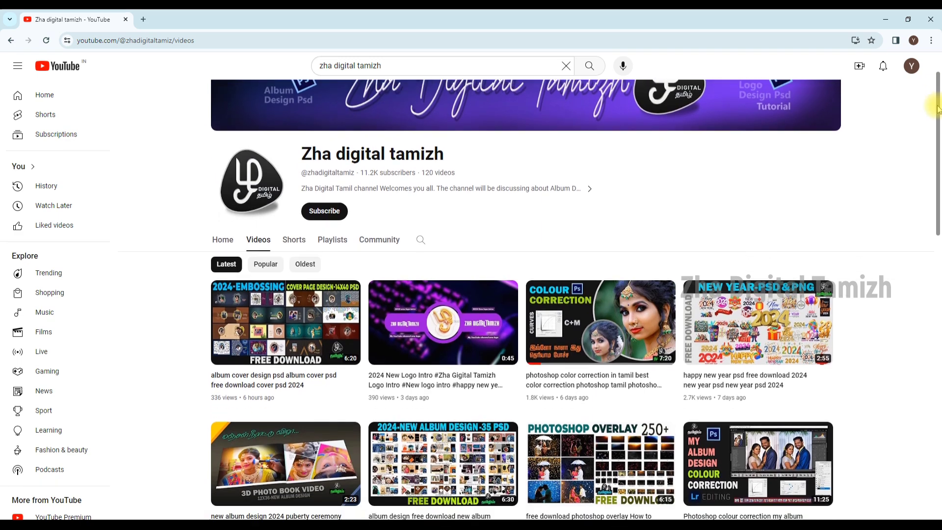
Step: Scroll down the tutorial channel's video list in the browser
{"action": "left_click_drag", "start_coordinate": [938, 82], "coordinate": [938, 291]}
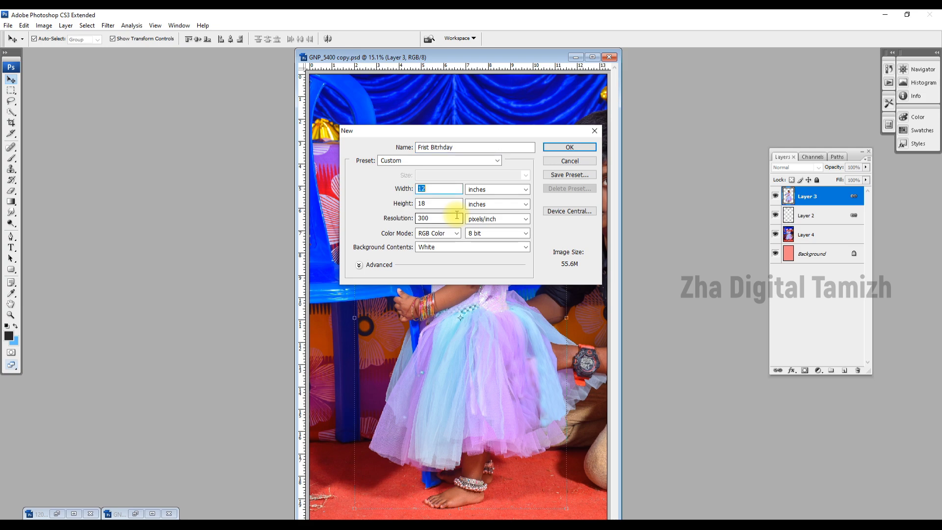
Step: Create the blank 12×18 in Frist Birthday document and drag the girl's Layers 2 and 3 into it
{"action": "key", "text": "Return"}
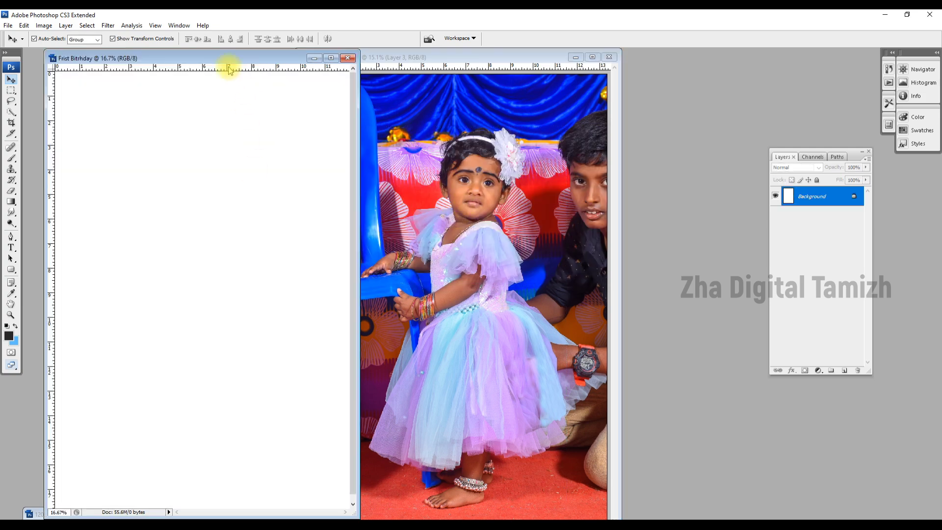
{"action": "left_click_drag", "start_coordinate": [226, 52], "coordinate": [473, 53]}
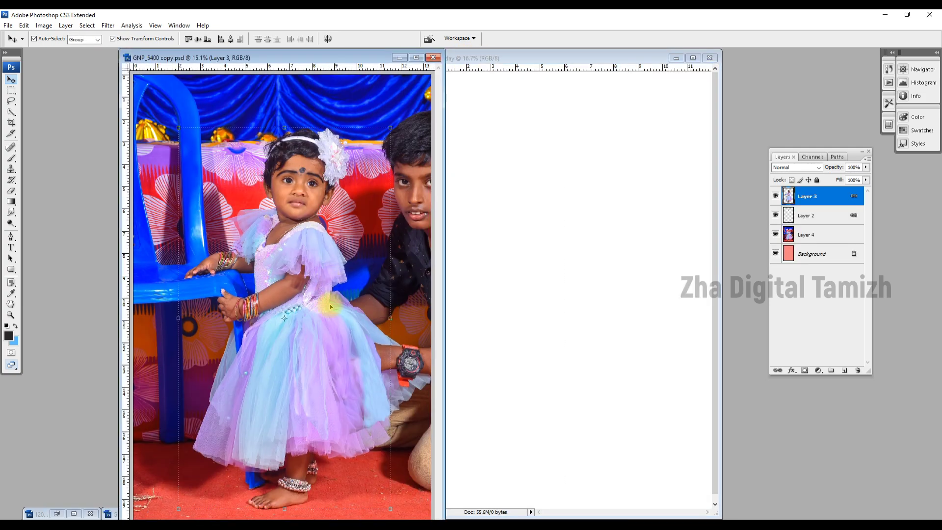
{"action": "left_click", "coordinate": [806, 214], "text": "shift"}
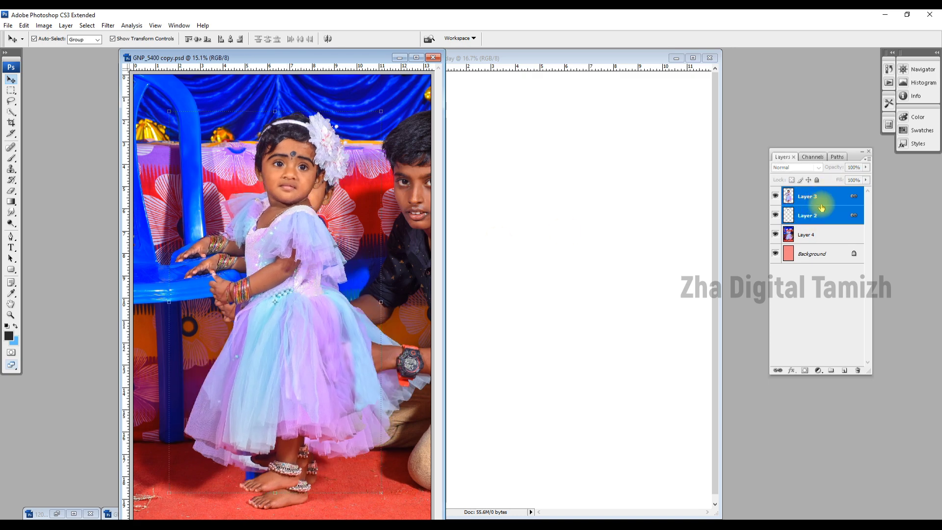
{"action": "left_click_drag", "start_coordinate": [806, 215], "coordinate": [555, 232]}
{"action": "left_click", "coordinate": [694, 57]}
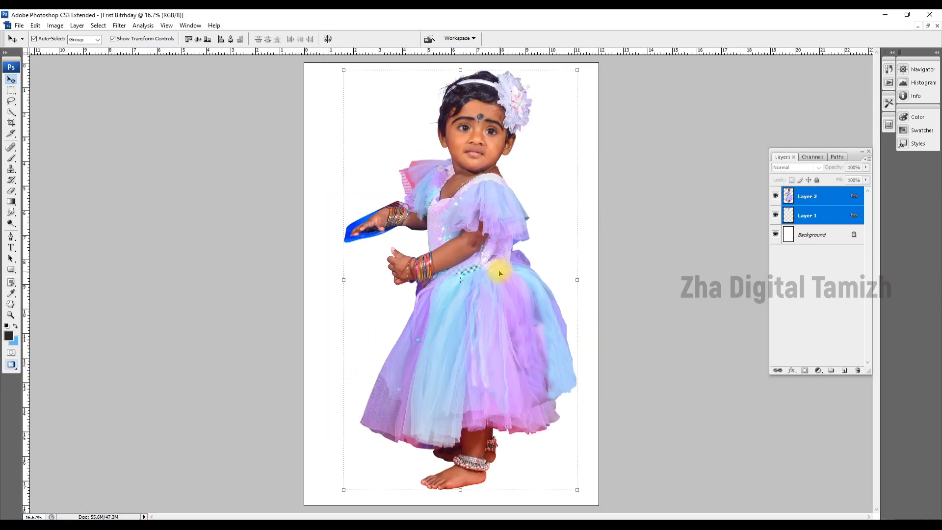
{"action": "key", "text": "ctrl+minus"}
Step: Scale the girl down to about 92% and nudge her slightly left
{"action": "key", "text": "ctrl+t"}
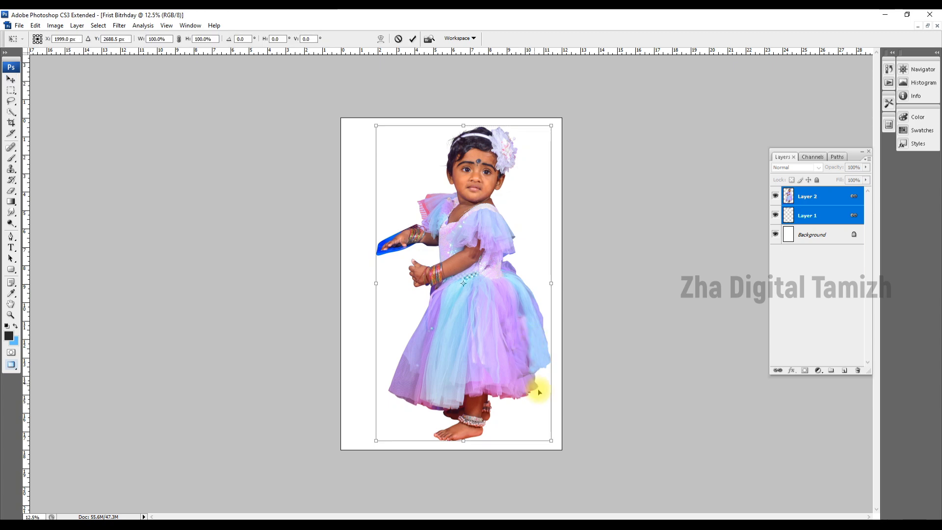
{"action": "left_click_drag", "start_coordinate": [550, 439], "coordinate": [508, 395]}
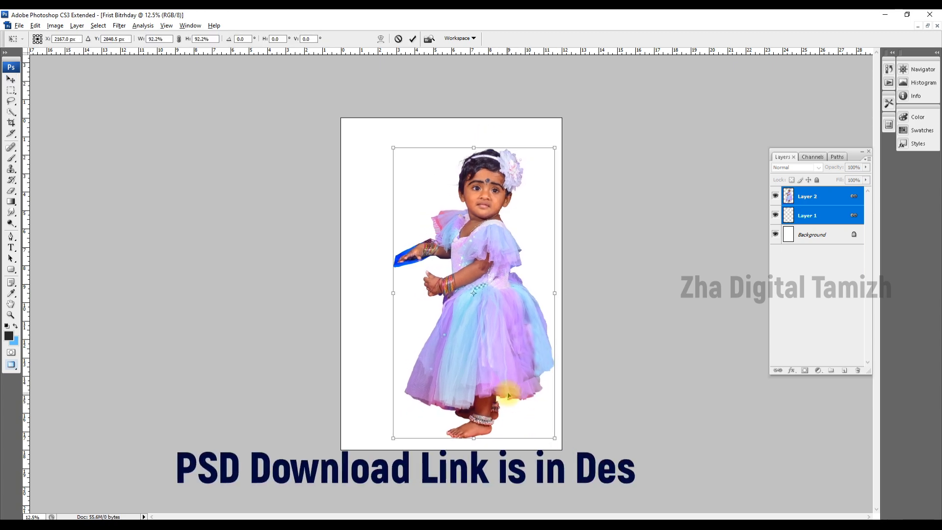
{"action": "key", "text": "Left"}
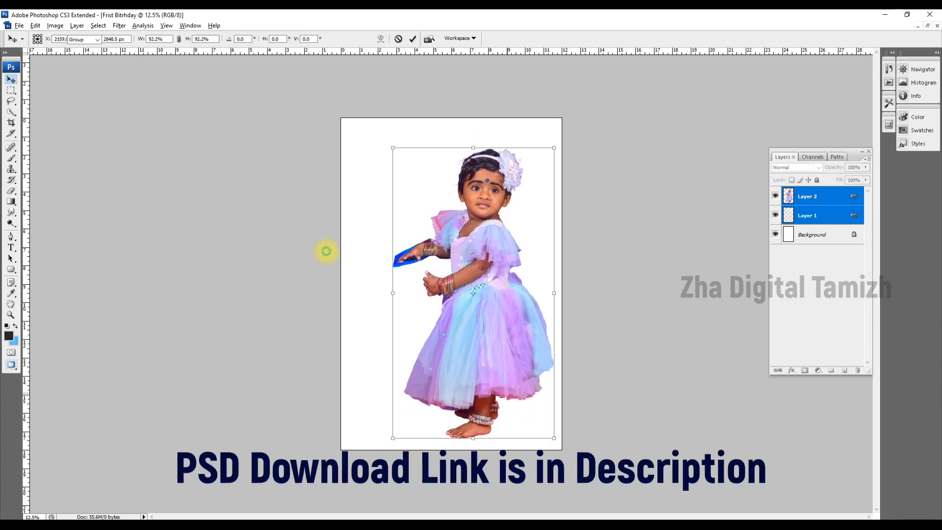
{"action": "key", "text": "Return"}
Step: Fill a new layer above Background with muted green #99b575
{"action": "double_click", "coordinate": [11, 305]}
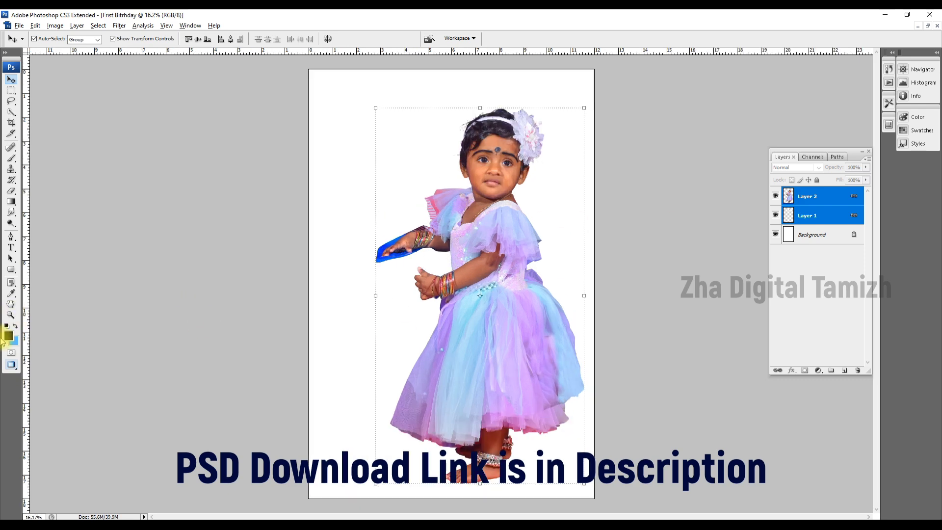
{"action": "left_click", "coordinate": [13, 340]}
{"action": "left_click", "coordinate": [785, 339]}
{"action": "left_click_drag", "start_coordinate": [697, 300], "coordinate": [693, 278]}
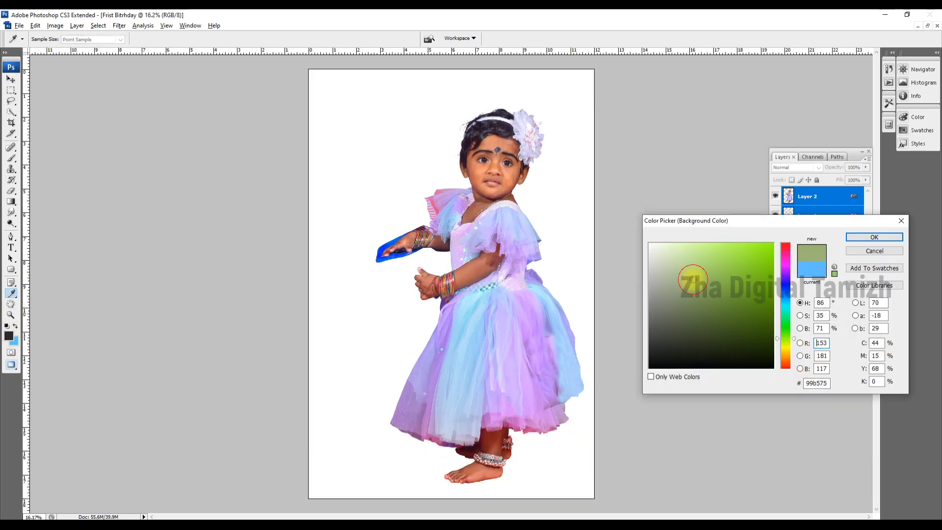
{"action": "left_click", "coordinate": [864, 238]}
{"action": "left_click", "coordinate": [819, 235]}
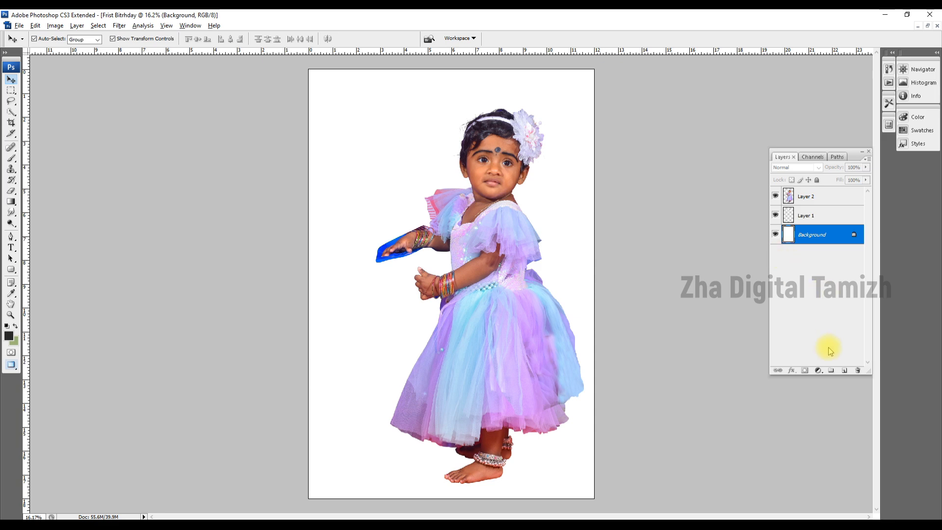
{"action": "left_click", "coordinate": [844, 370]}
{"action": "key", "text": "ctrl+BackSpace"}
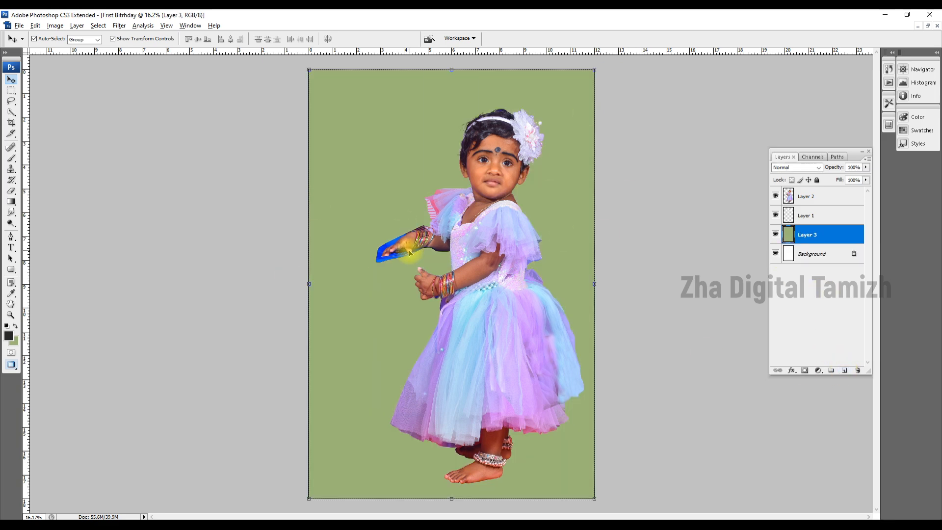
Step: Type a '1' on the canvas in bold Franklin Gothic
{"action": "key", "text": "m"}
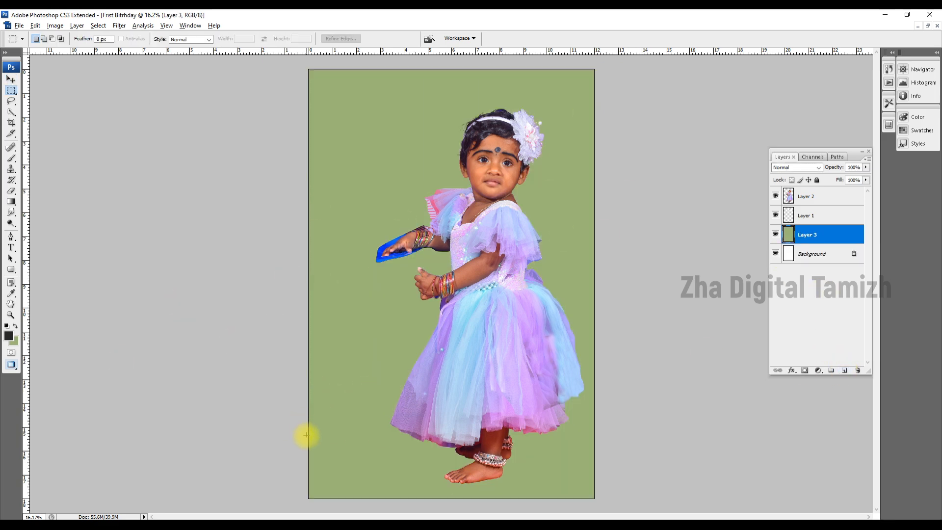
{"action": "key", "text": "t"}
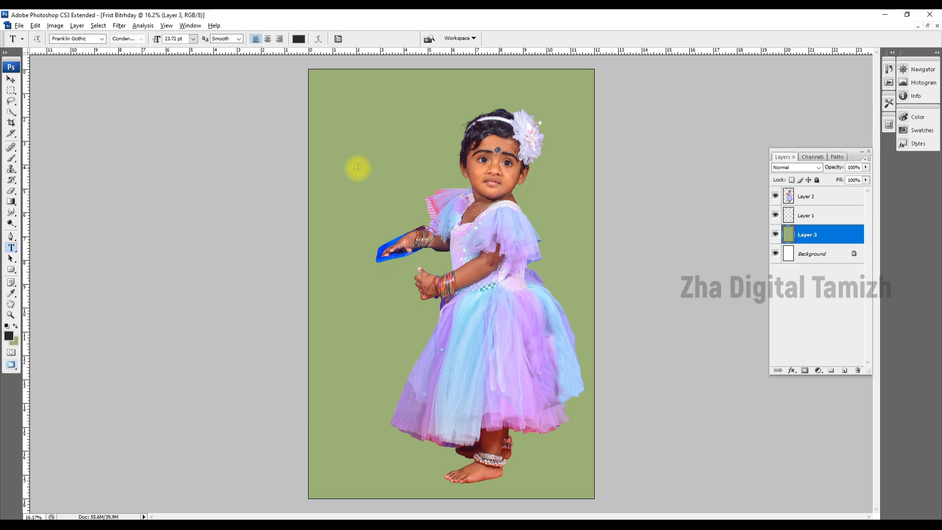
{"action": "left_click", "coordinate": [379, 173]}
{"action": "key", "text": "ctrl+t"}
{"action": "type", "text": "1"}
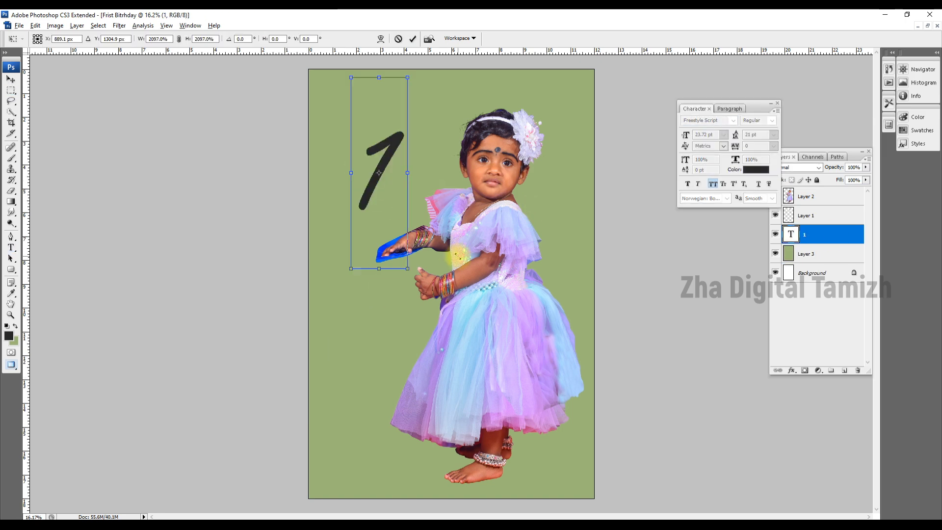
{"action": "key", "text": "ctrl+a"}
{"action": "left_click", "coordinate": [733, 121]}
{"action": "scroll", "coordinate": [736, 220], "scroll_direction": "up", "scroll_amount": 2}
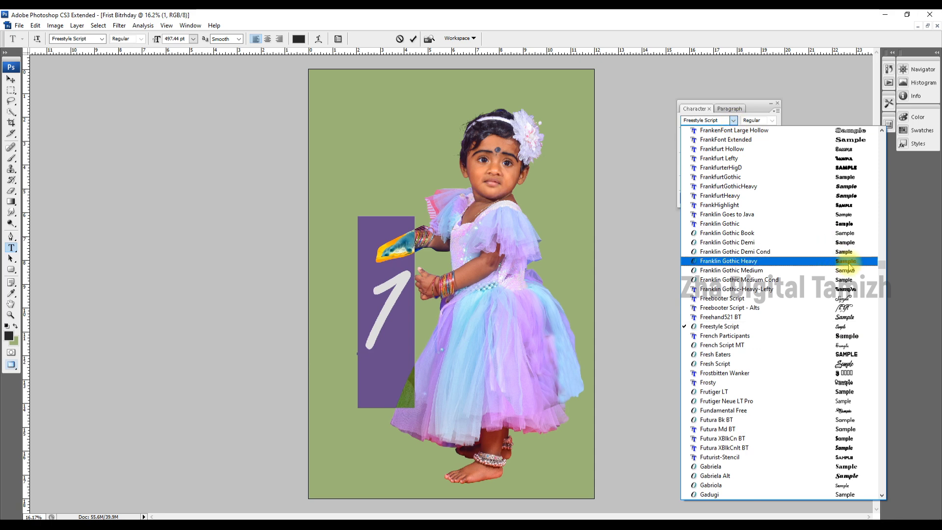
{"action": "left_click", "coordinate": [721, 263]}
{"action": "key", "text": "ctrl+Return"}
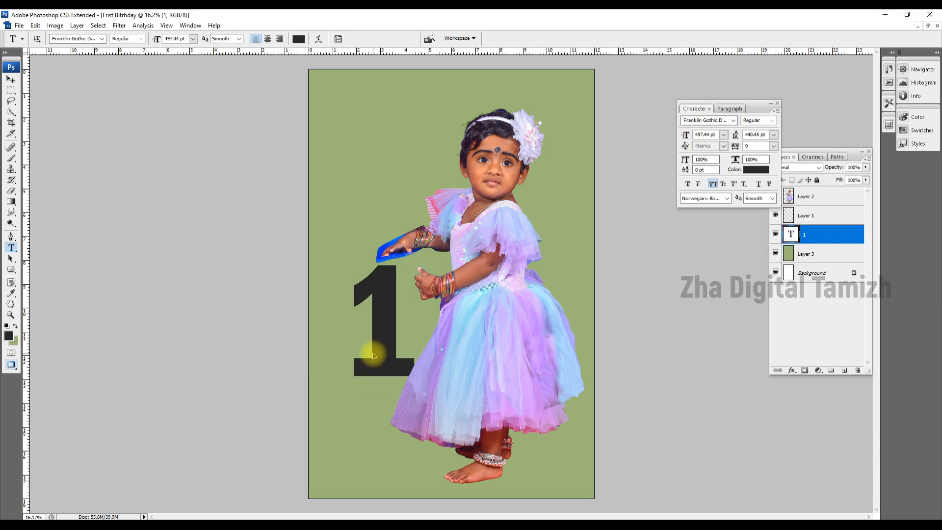
Step: Enlarge the 1 to about double size and move it up and right
{"action": "key", "text": "ctrl+t"}
{"action": "left_click_drag", "start_coordinate": [336, 237], "coordinate": [270, 91]}
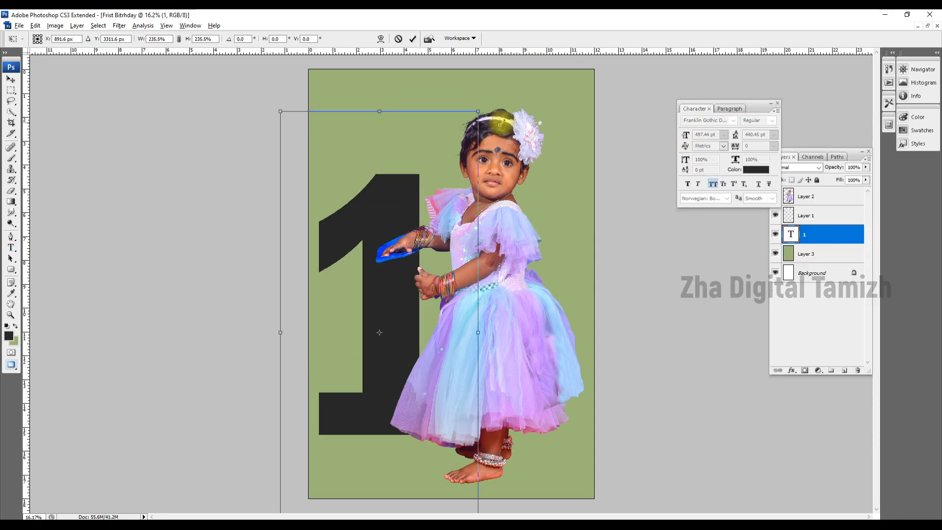
{"action": "key", "text": "Return"}
{"action": "key", "text": "v"}
{"action": "left_click", "coordinate": [384, 204]}
{"action": "left_click_drag", "start_coordinate": [384, 204], "coordinate": [399, 184]}
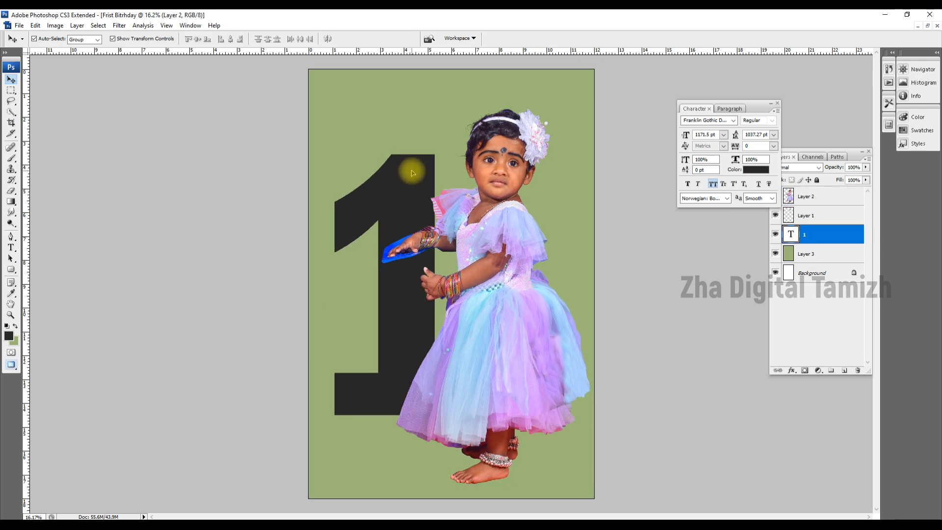
Step: Place the girl beside the 1 and enlarge the 1 to about 110% (1173.5 pt)
{"action": "left_click", "coordinate": [495, 147]}
{"action": "key", "text": "ctrl+t"}
{"action": "left_click_drag", "start_coordinate": [581, 125], "coordinate": [585, 130]}
{"action": "key", "text": "Return"}
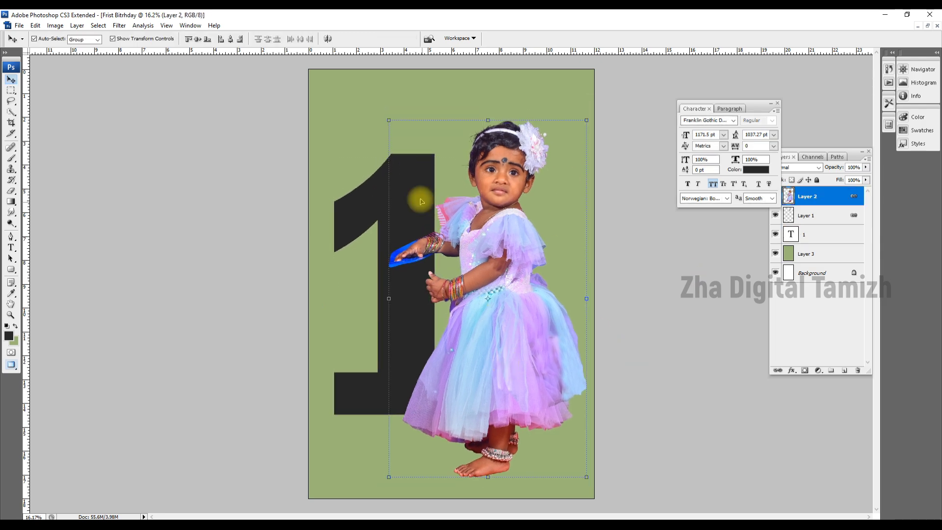
{"action": "left_click", "coordinate": [421, 197]}
{"action": "key", "text": "ctrl+t"}
{"action": "left_click_drag", "start_coordinate": [494, 95], "coordinate": [507, 73]}
{"action": "left_click_drag", "start_coordinate": [425, 333], "coordinate": [434, 329]}
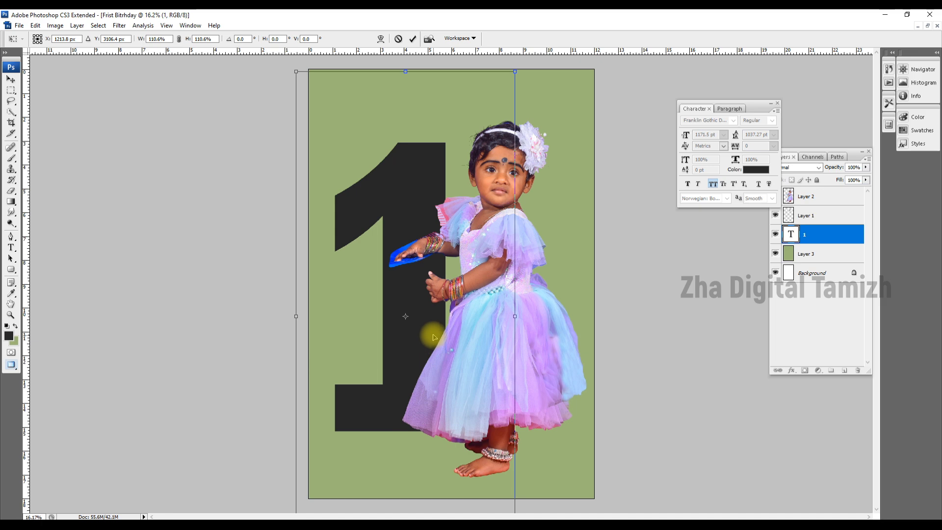
{"action": "key", "text": "Return"}
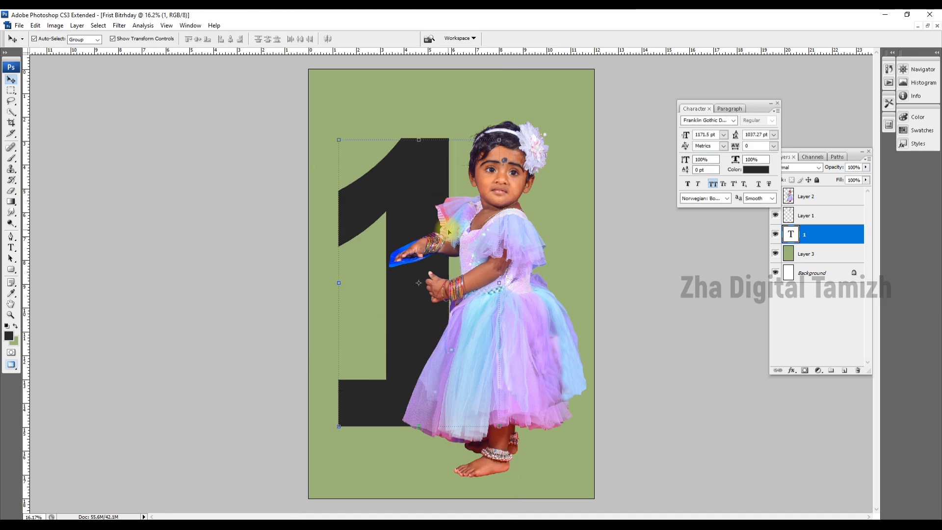
{"action": "left_click", "coordinate": [440, 242]}
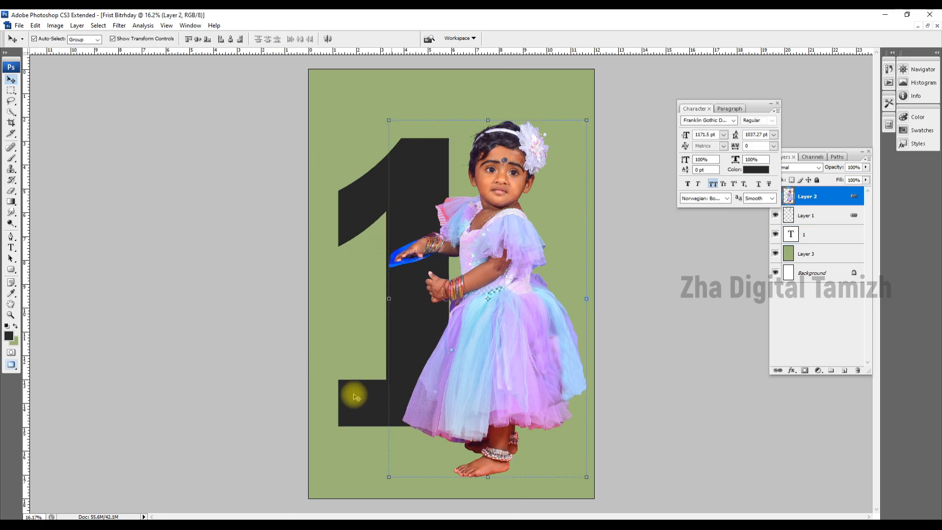
Step: Lasso the girl's lower body, feather 30 px, copy it to a layer, and send Layers 1–2 below the 1
{"action": "key", "text": "l"}
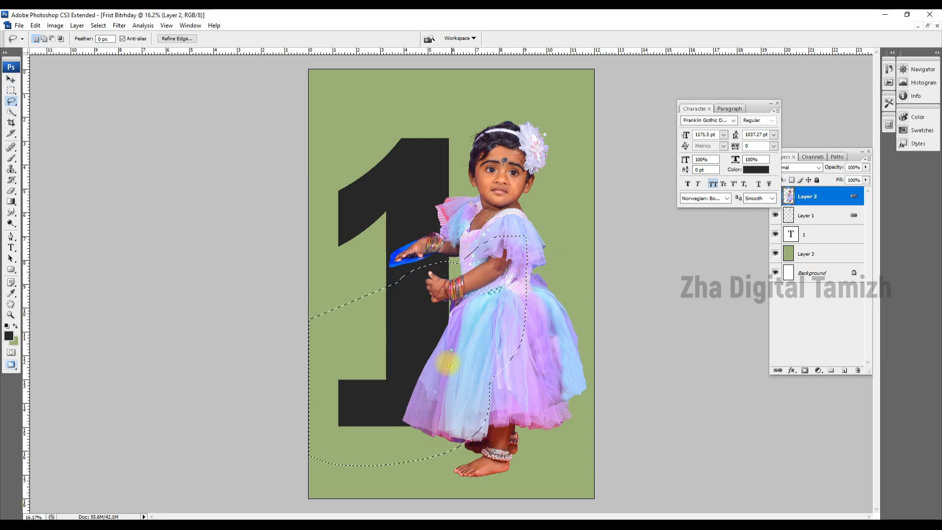
{"action": "left_click", "coordinate": [521, 291], "text": "shift"}
{"action": "left_click_drag", "start_coordinate": [427, 348], "coordinate": [432, 344]}
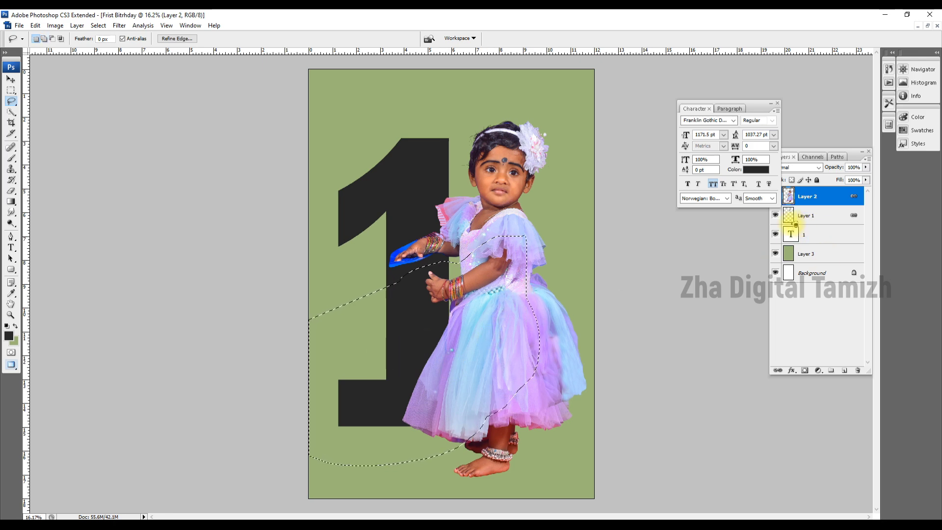
{"action": "key", "text": "ctrl+alt+d"}
{"action": "key", "text": "Return"}
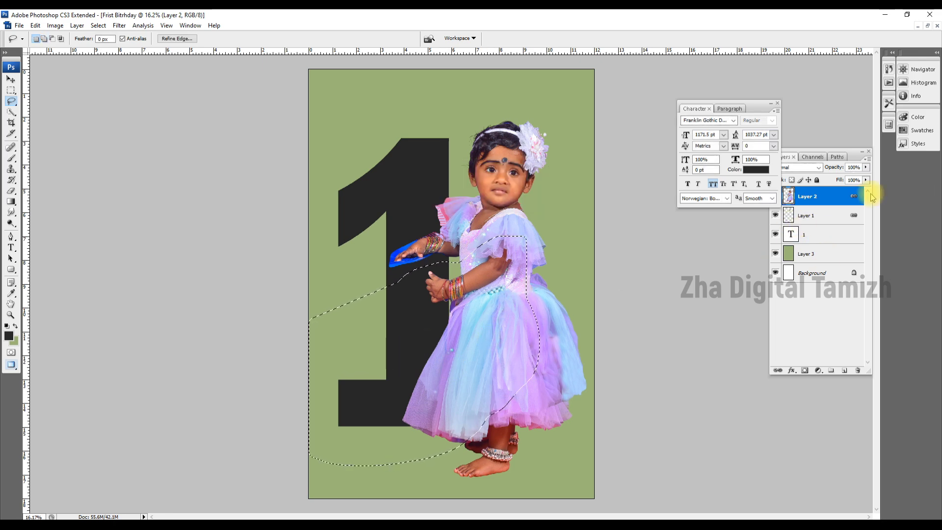
{"action": "key", "text": "ctrl+j"}
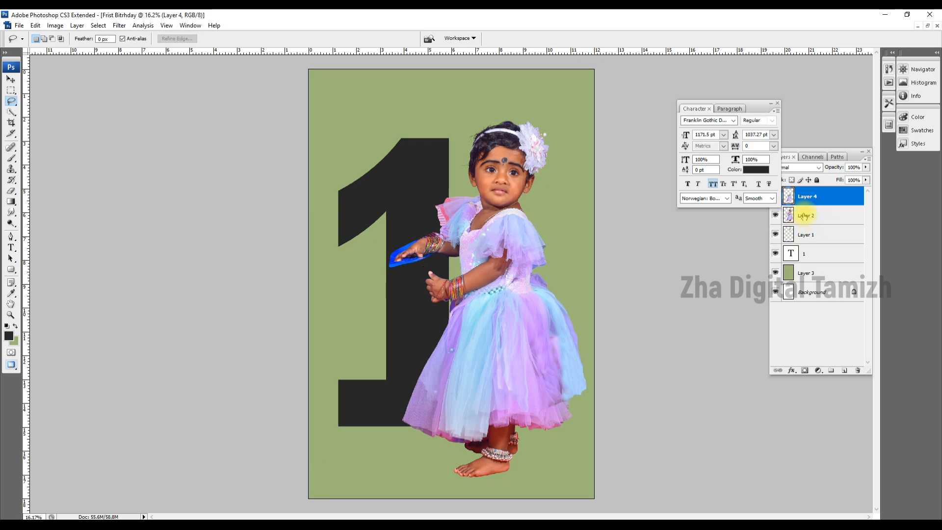
{"action": "left_click", "coordinate": [803, 216]}
{"action": "left_click", "coordinate": [795, 236], "text": "shift"}
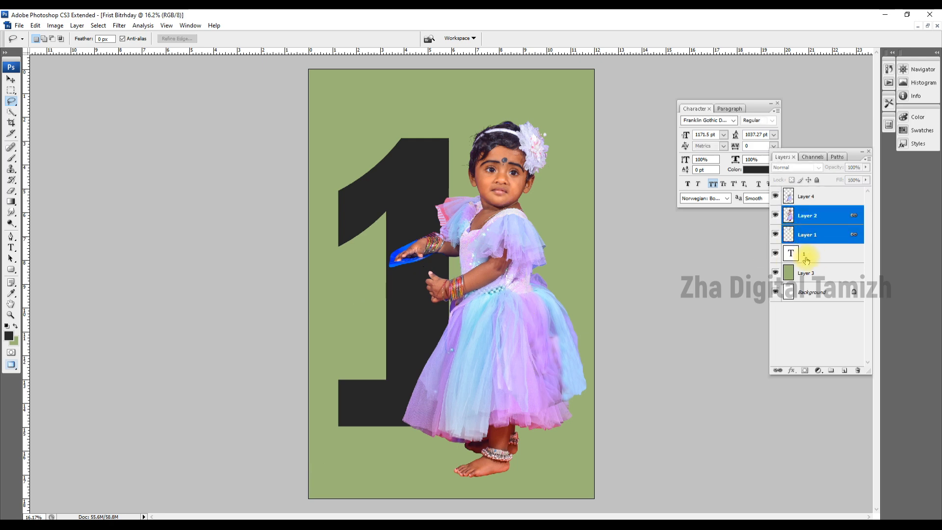
{"action": "key", "text": "ctrl+bracketleft"}
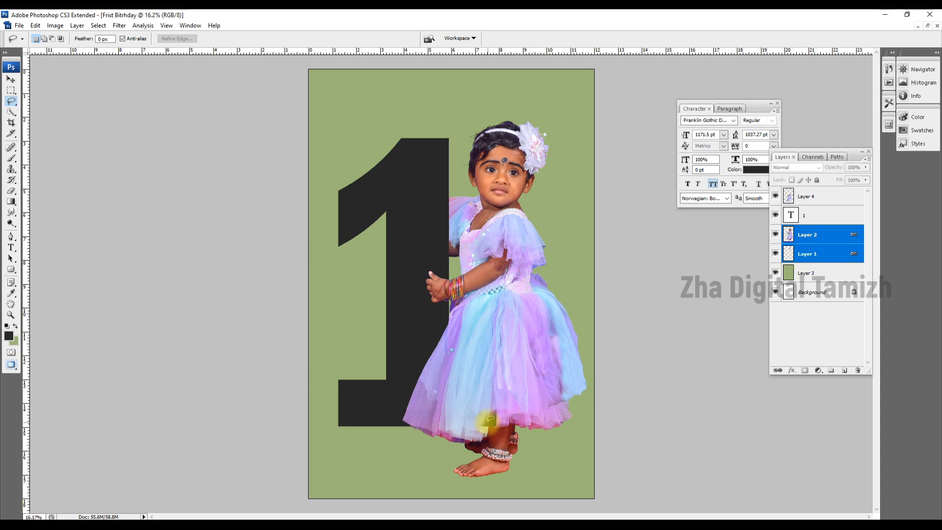
Step: Redo the lower-body selection with a 30 px feather, copy it, put Layers 1–2 under the 1, and nudge the 1 down
{"action": "key", "text": "ctrl+alt+z"}
{"action": "key", "text": "ctrl+alt+z"}
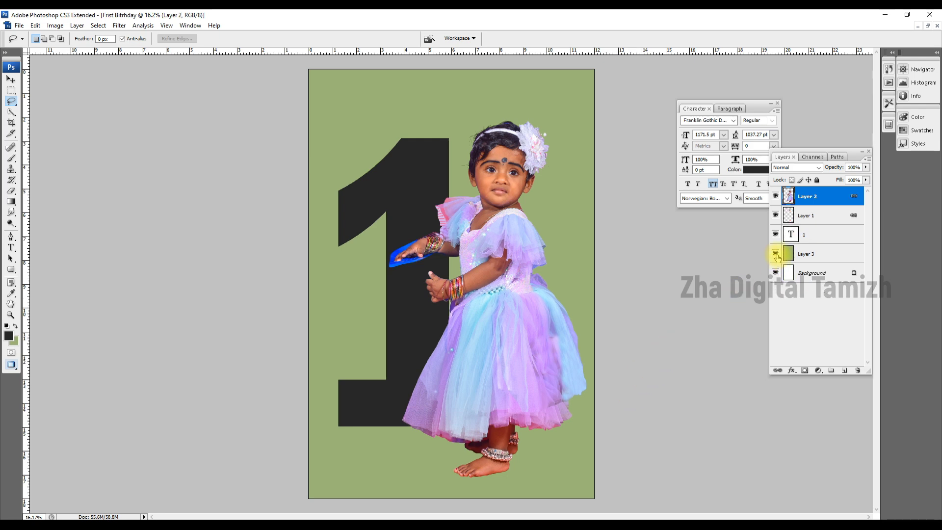
{"action": "mouse_move", "coordinate": [444, 275]}
{"action": "left_mouse_down"}
{"action": "mouse_move", "coordinate": [556, 371]}
{"action": "mouse_move", "coordinate": [549, 408]}
{"action": "left_mouse_up"}
{"action": "key", "text": "ctrl+alt+d"}
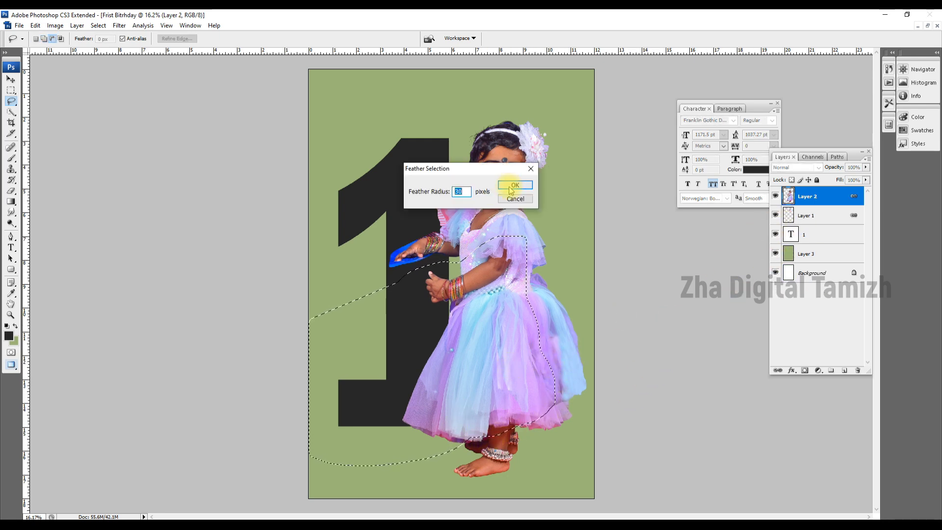
{"action": "left_click", "coordinate": [511, 187]}
{"action": "key", "text": "ctrl+j"}
{"action": "left_click", "coordinate": [807, 216]}
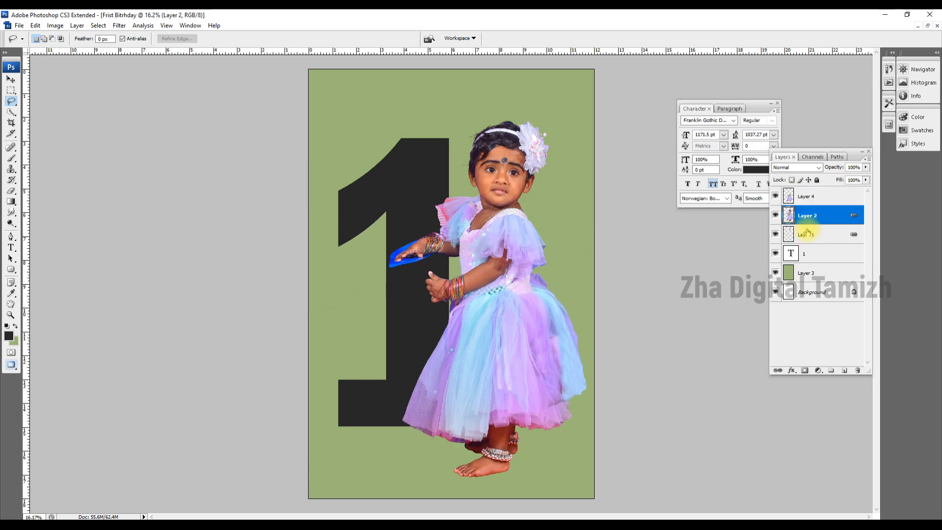
{"action": "left_click", "coordinate": [805, 235], "text": "shift"}
{"action": "left_click_drag", "start_coordinate": [805, 235], "coordinate": [802, 263]}
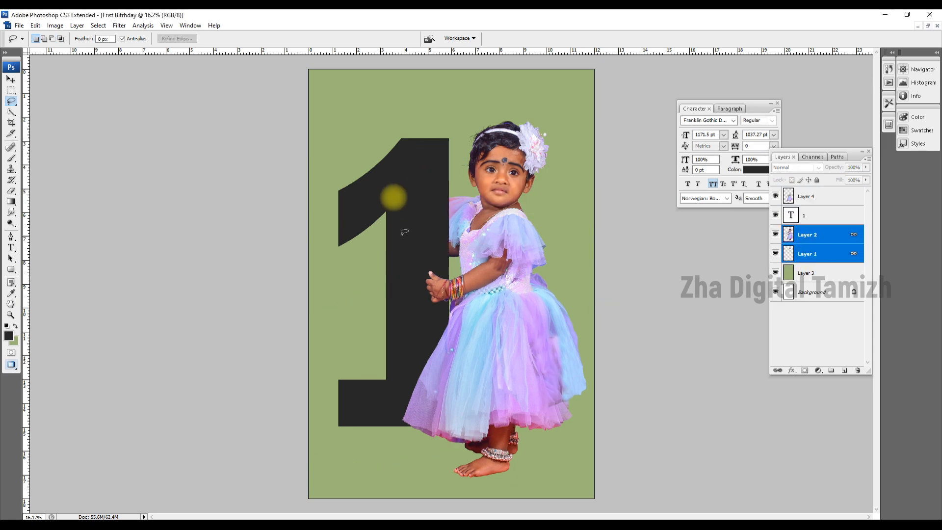
{"action": "key", "text": "v"}
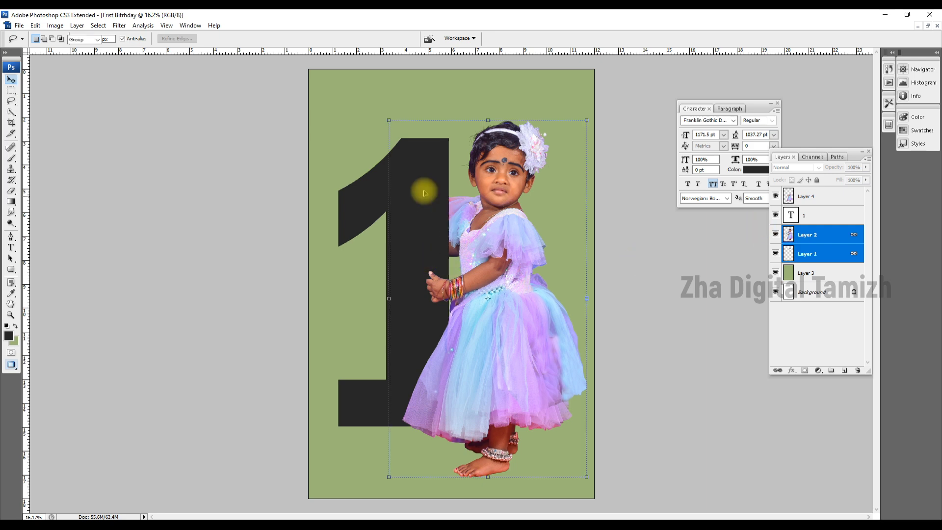
{"action": "left_click_drag", "start_coordinate": [420, 189], "coordinate": [416, 176]}
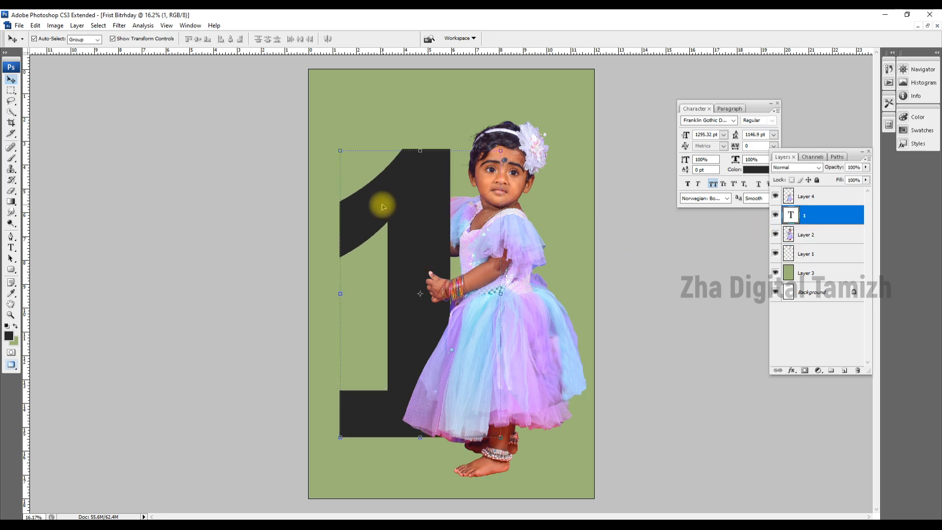
Step: Add the yellow 'Frist Birthday' title and tilt it onto the top of the 1
{"action": "key", "text": "t"}
{"action": "left_click", "coordinate": [540, 100]}
{"action": "type", "text": "FRIST BIRTHDAY"}
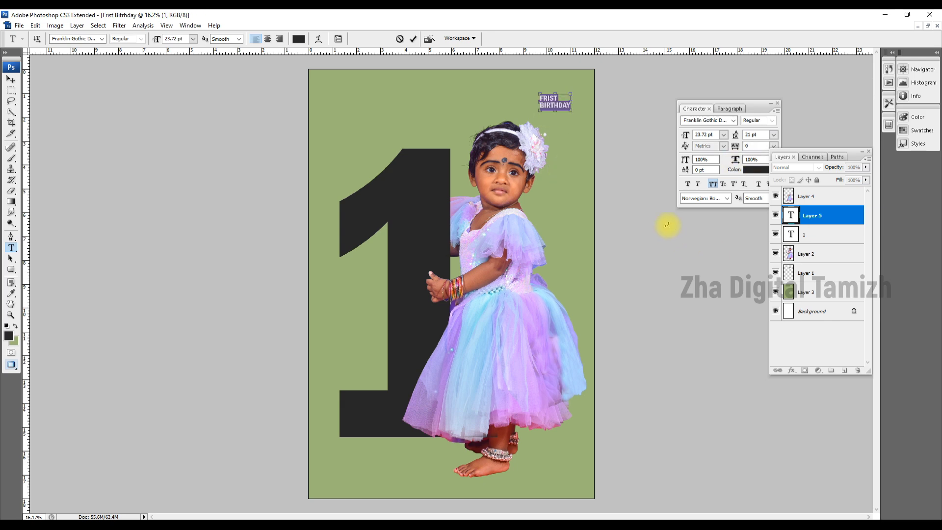
{"action": "left_click", "coordinate": [756, 170]}
{"action": "left_click", "coordinate": [785, 245]}
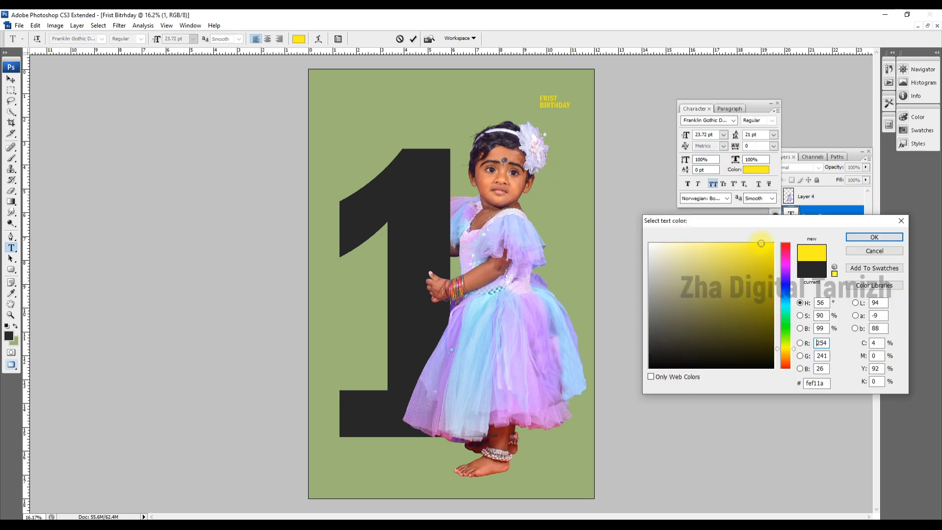
{"action": "left_click", "coordinate": [873, 236]}
{"action": "mouse_move", "coordinate": [554, 102]}
{"action": "left_mouse_down"}
{"action": "mouse_move", "coordinate": [414, 189]}
{"action": "mouse_move", "coordinate": [449, 203]}
{"action": "left_mouse_up"}
{"action": "key", "text": "ctrl+t"}
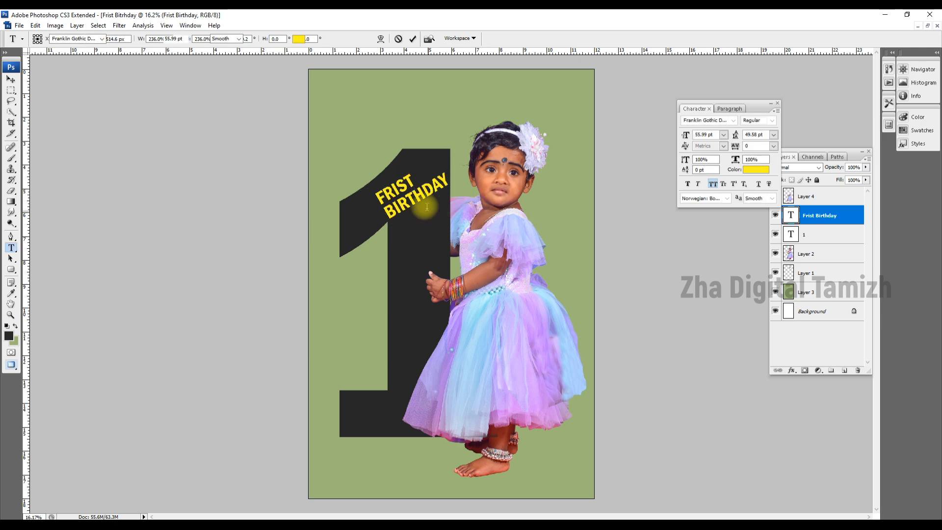
Step: Turn off all caps, set Birthday in a script font, and adjust the title's line spacing
{"action": "left_click", "coordinate": [714, 184]}
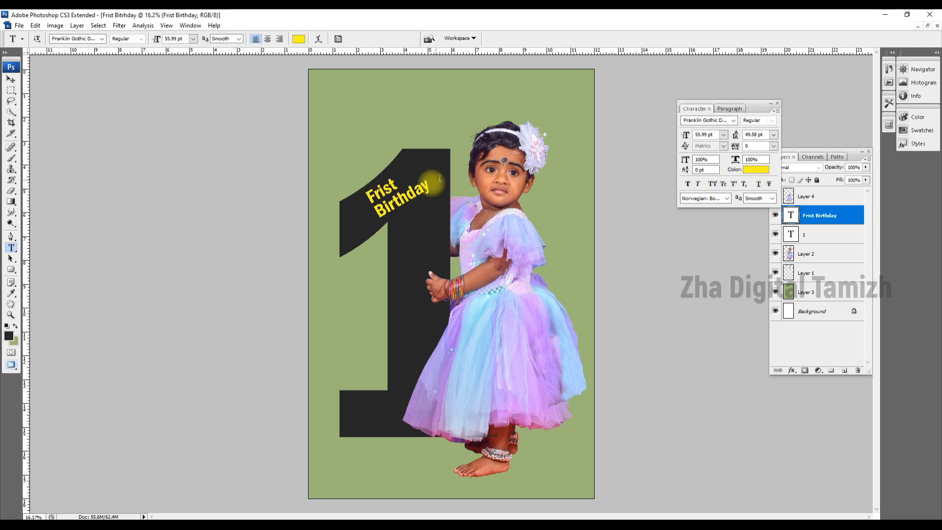
{"action": "left_click", "coordinate": [733, 120]}
{"action": "scroll", "coordinate": [884, 246], "scroll_direction": "up", "scroll_amount": 5}
{"action": "left_click", "coordinate": [844, 242]}
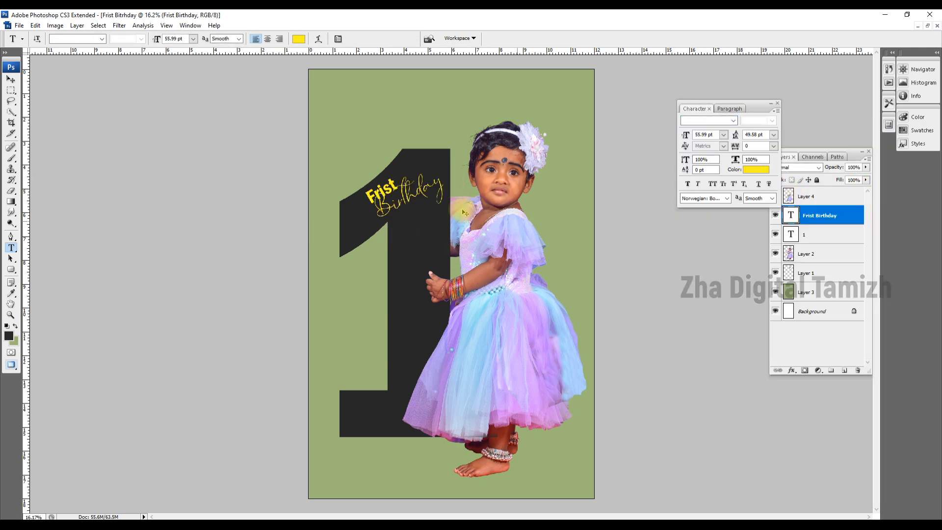
{"action": "double_click", "coordinate": [382, 189]}
{"action": "left_click", "coordinate": [733, 120]}
{"action": "key", "text": "Escape"}
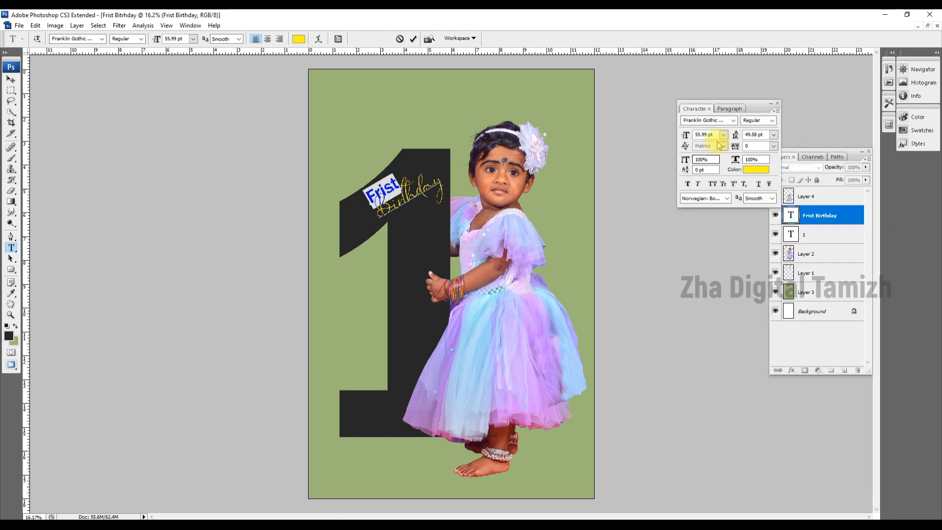
{"action": "key", "text": "ctrl+a"}
{"action": "left_click", "coordinate": [754, 134]}
{"action": "double_click", "coordinate": [384, 187]}
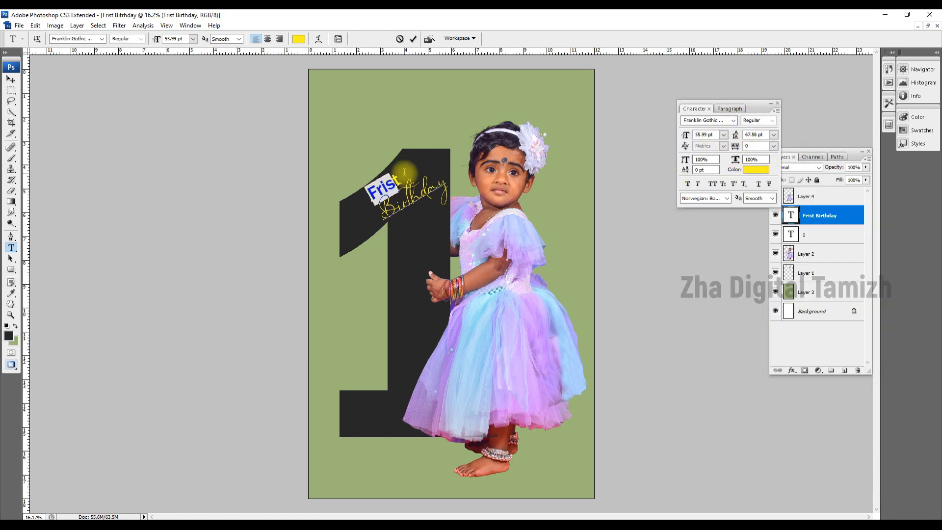
{"action": "left_click_drag", "start_coordinate": [372, 198], "coordinate": [403, 193]}
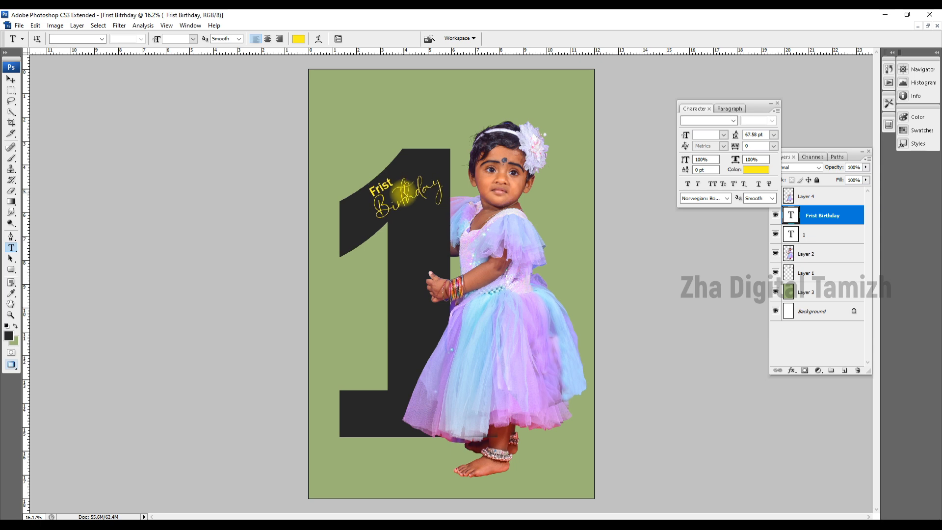
{"action": "left_click", "coordinate": [519, 100]}
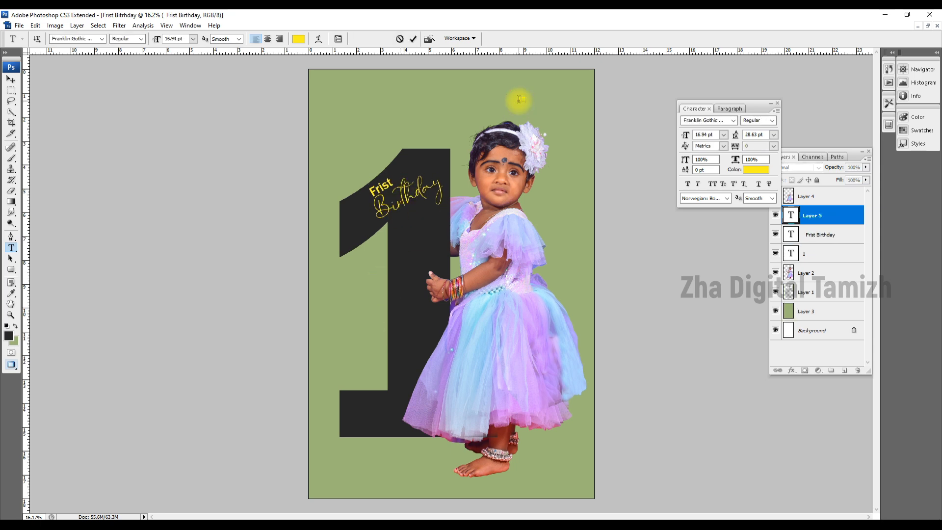
{"action": "type", "text": "LITHANYA"}
Step: Set LITHANYA to 72 pt, move it onto the 1, and rotate it vertical
{"action": "left_click", "coordinate": [722, 134]}
{"action": "left_click", "coordinate": [706, 303]}
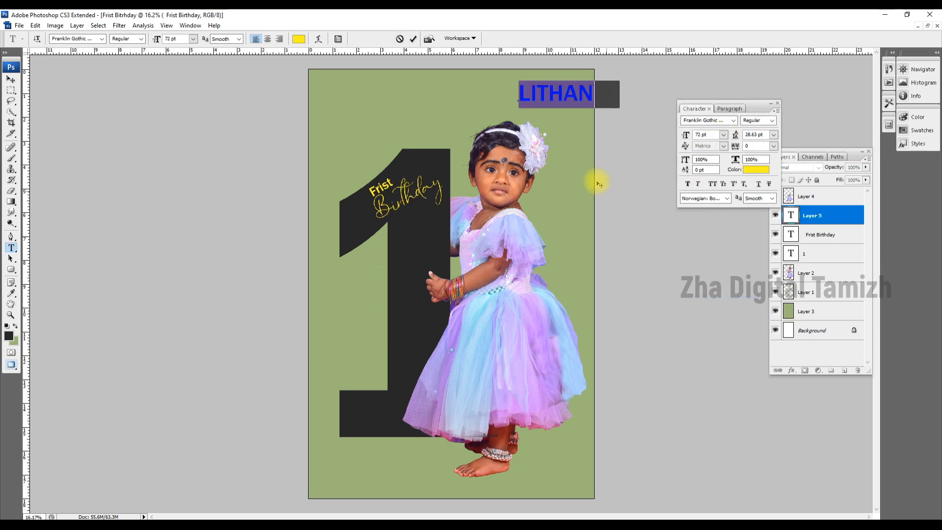
{"action": "left_click_drag", "start_coordinate": [575, 144], "coordinate": [432, 147]}
{"action": "left_click_drag", "start_coordinate": [473, 99], "coordinate": [415, 304]}
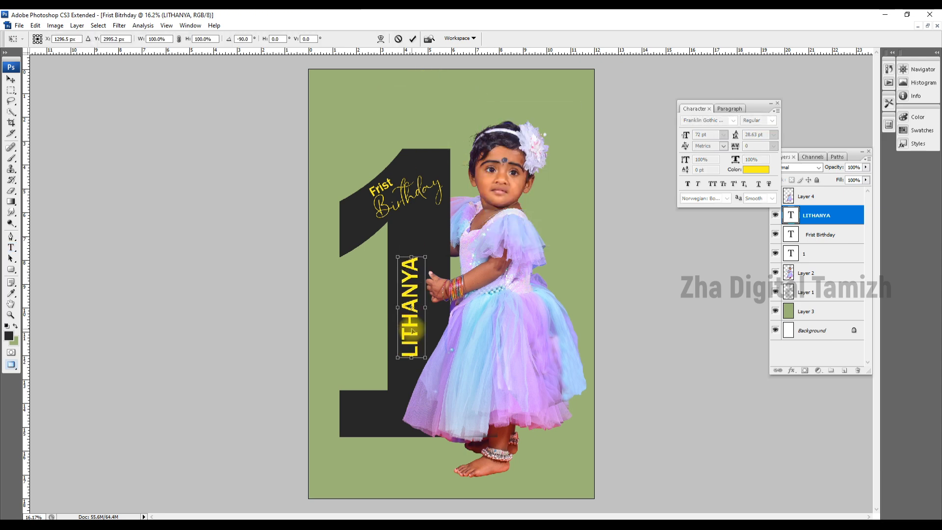
{"action": "key", "text": "Return"}
Step: Give LITHANYA a heavier Franklin Gothic font and enlarge it to fill the stem
{"action": "double_click", "coordinate": [790, 215]}
{"action": "left_click", "coordinate": [734, 120]}
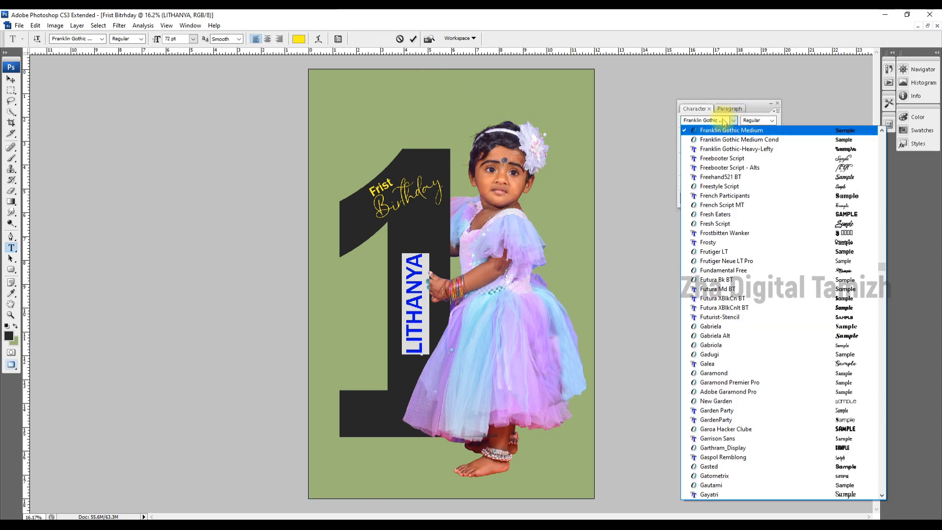
{"action": "left_click", "coordinate": [736, 149]}
{"action": "key", "text": "ctrl+Return"}
{"action": "key", "text": "ctrl+t"}
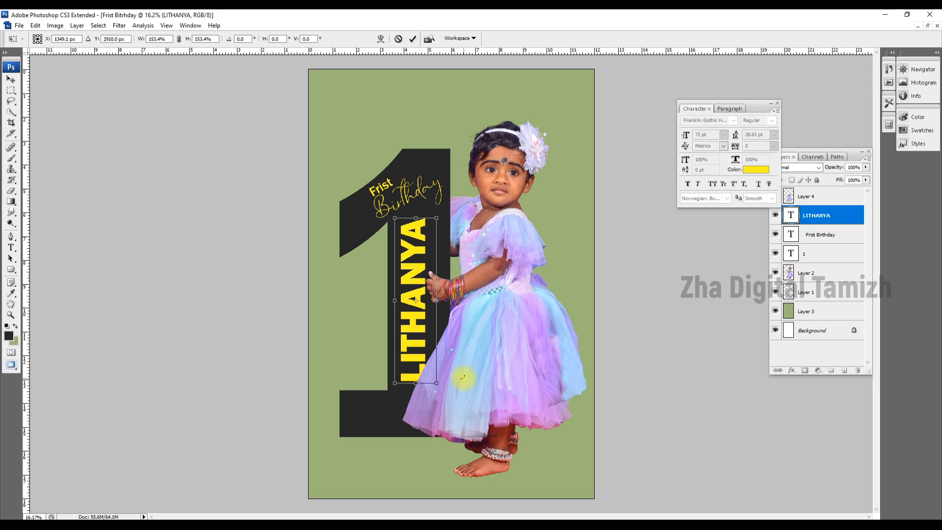
{"action": "key", "text": "Return"}
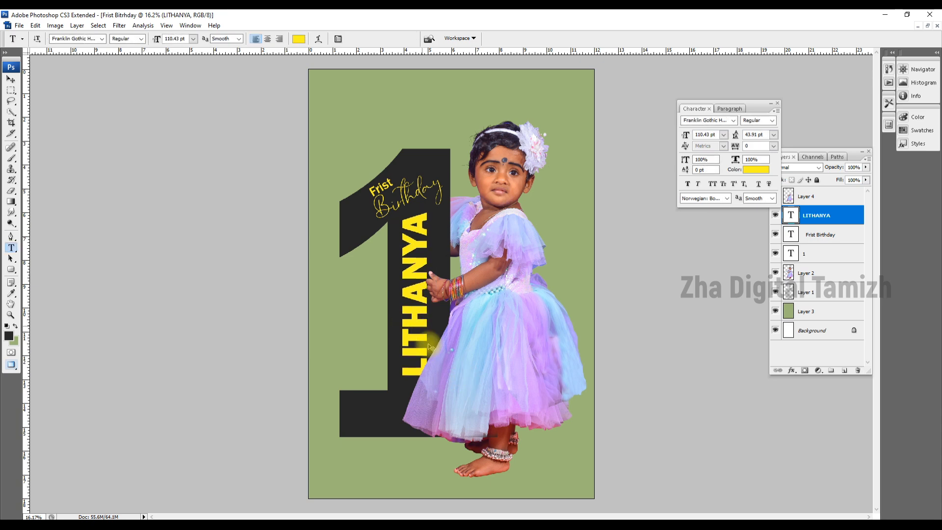
{"action": "key", "text": "ctrl+t"}
{"action": "left_click_drag", "start_coordinate": [429, 376], "coordinate": [431, 380]}
{"action": "key", "text": "Return"}
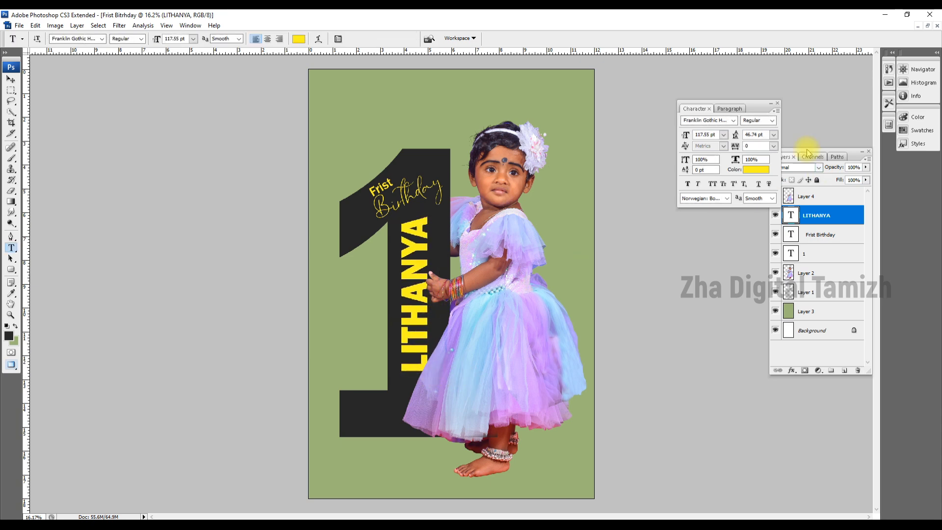
Step: Set LITHANYA's tracking to 50, nudge it upward, and start saving the poster
{"action": "left_click", "coordinate": [773, 146]}
{"action": "left_click", "coordinate": [768, 267]}
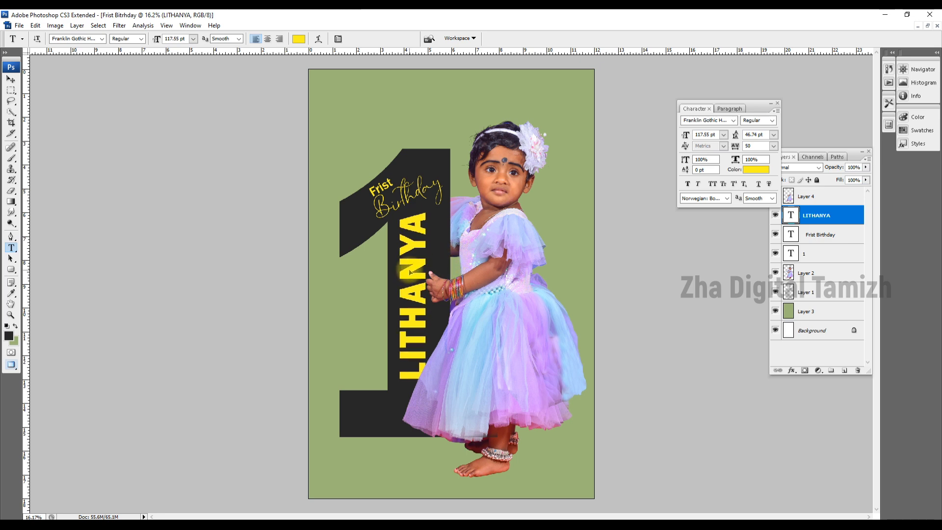
{"action": "left_click_drag", "start_coordinate": [410, 272], "coordinate": [413, 272]}
{"action": "key", "text": "ctrl+s"}
Step: Save the poster as Frist Birthday.psd with maximized compatibility
{"action": "key", "text": "Return"}
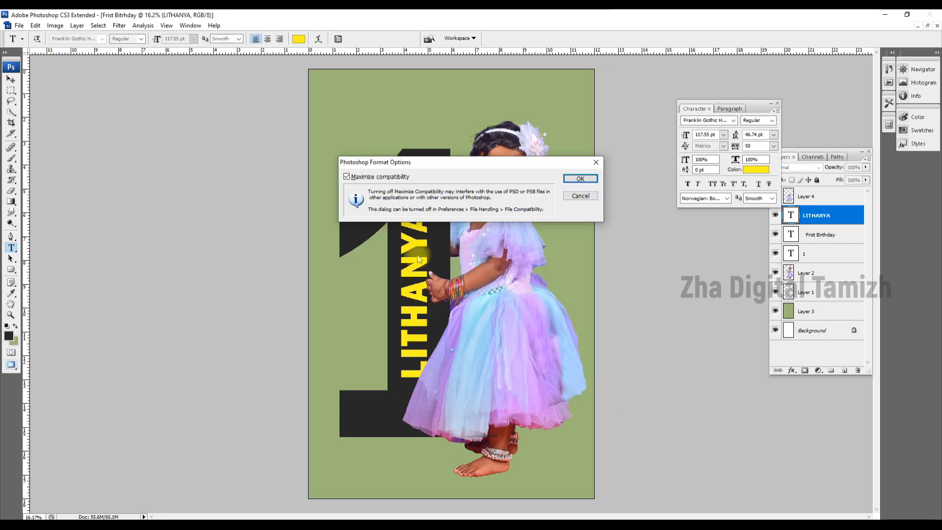
{"action": "key", "text": "Return"}
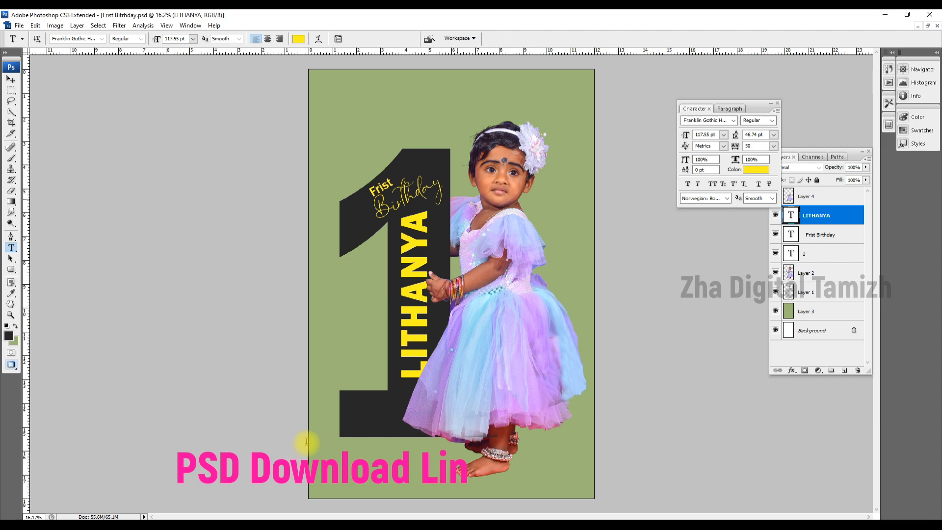
{"action": "key", "text": "m"}
{"action": "left_click_drag", "start_coordinate": [309, 444], "coordinate": [594, 498]}
{"action": "left_click", "coordinate": [318, 458]}
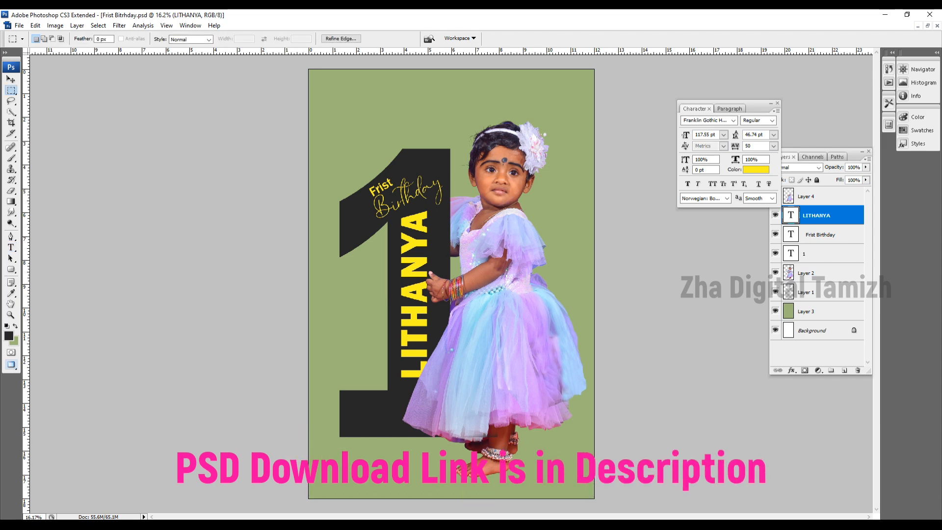
Step: Pull the green backdrop's bottom edge up to leave a white strip below
{"action": "left_click", "coordinate": [807, 311]}
{"action": "key", "text": "ctrl+d"}
{"action": "key", "text": "ctrl+t"}
{"action": "left_click_drag", "start_coordinate": [451, 498], "coordinate": [459, 436]}
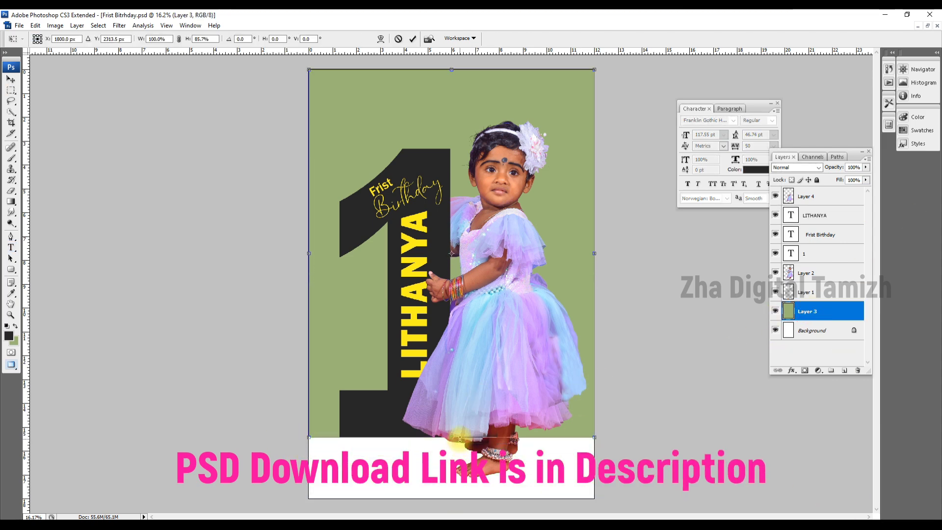
{"action": "key", "text": "Return"}
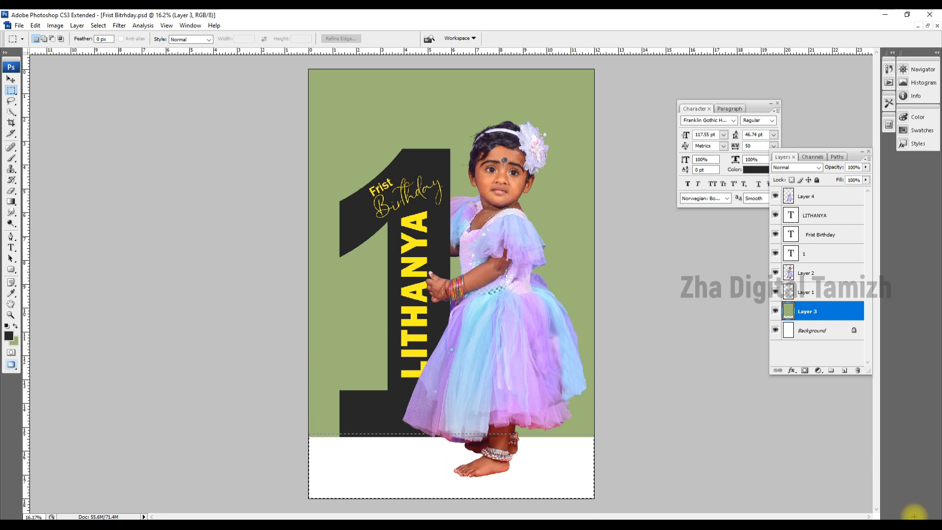
Step: Duplicate the backdrop layer and darken it with Curves to form a dark edge line
{"action": "key", "text": "ctrl+j"}
{"action": "key", "text": "ctrl+m"}
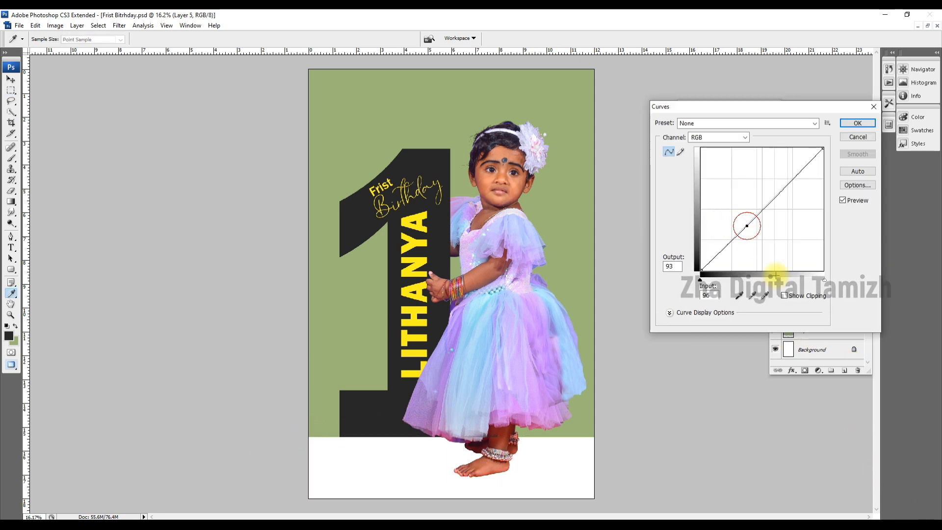
{"action": "left_click_drag", "start_coordinate": [774, 273], "coordinate": [772, 265]}
{"action": "key", "text": "Return"}
{"action": "key", "text": "ctrl+m"}
{"action": "key", "text": "Return"}
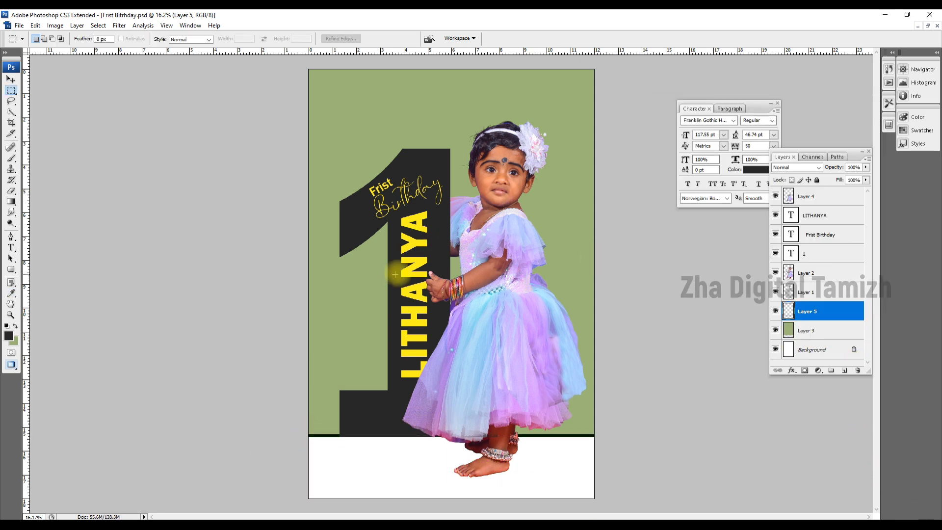
{"action": "left_click", "coordinate": [824, 253]}
{"action": "key", "text": "v"}
{"action": "left_click", "coordinate": [792, 371]}
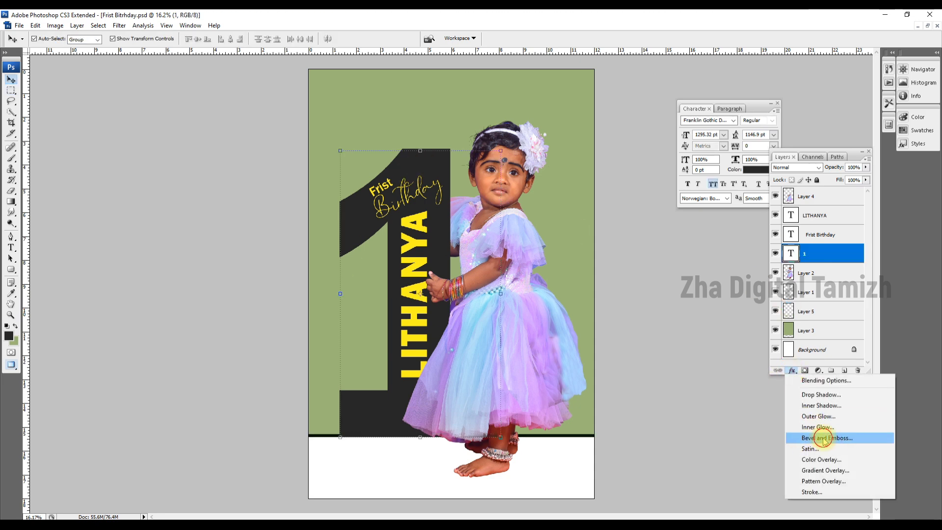
Step: Add Bevel and Emboss to the 1 with a larger size and greater depth
{"action": "left_click", "coordinate": [824, 439]}
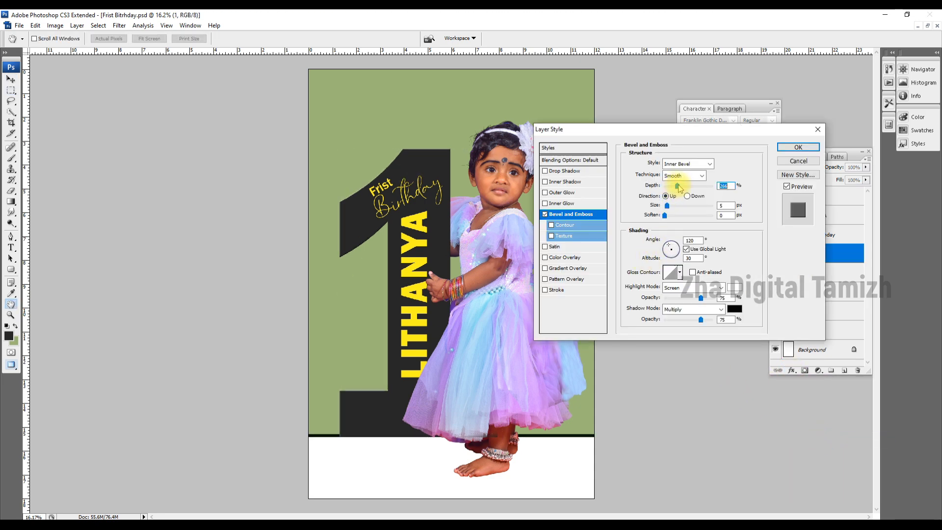
{"action": "left_click_drag", "start_coordinate": [673, 210], "coordinate": [673, 210]}
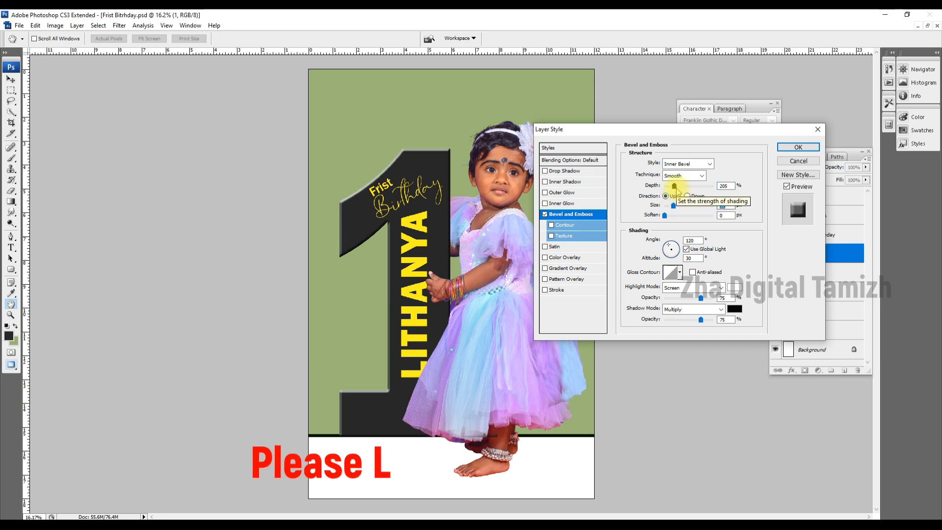
{"action": "left_click_drag", "start_coordinate": [674, 186], "coordinate": [677, 186]}
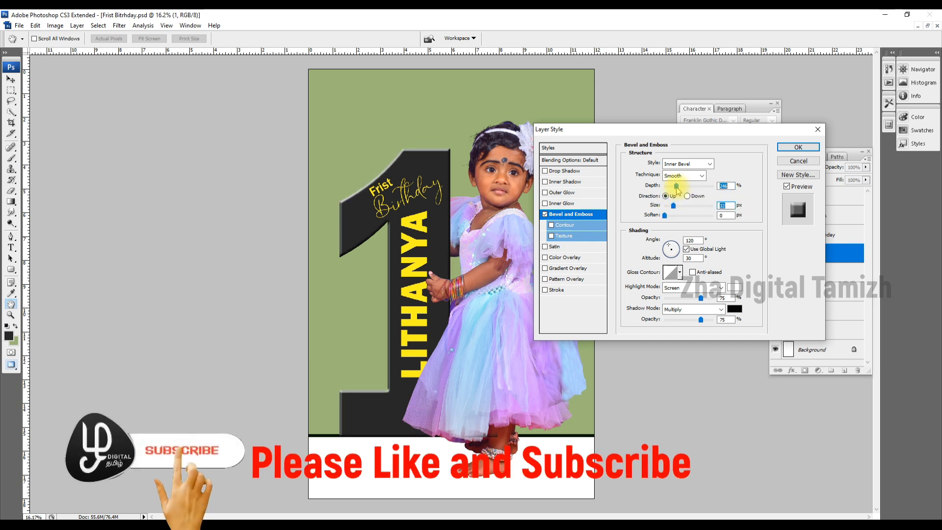
Step: Enable a thick 50 px inside stroke on the 1 with gradient fill
{"action": "left_click", "coordinate": [554, 290]}
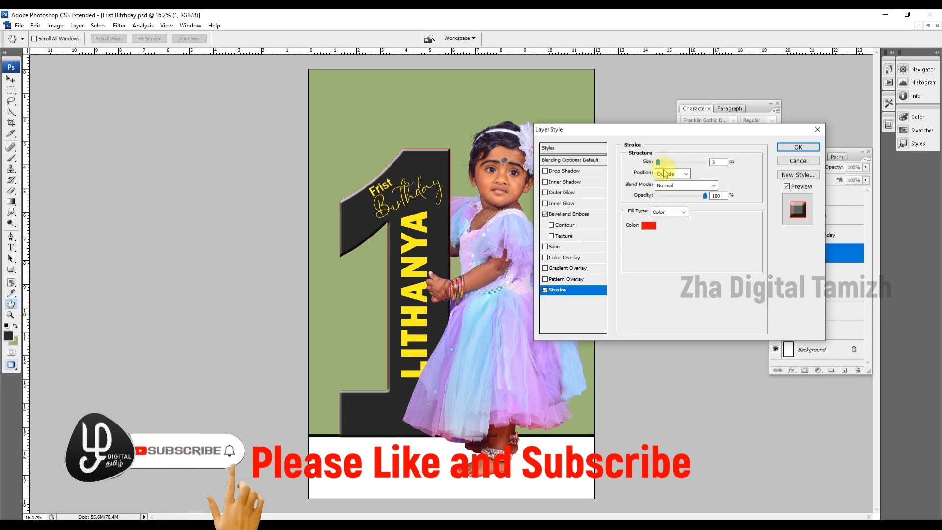
{"action": "left_click_drag", "start_coordinate": [658, 162], "coordinate": [667, 162]}
{"action": "left_click", "coordinate": [672, 173]}
{"action": "left_click", "coordinate": [667, 189]}
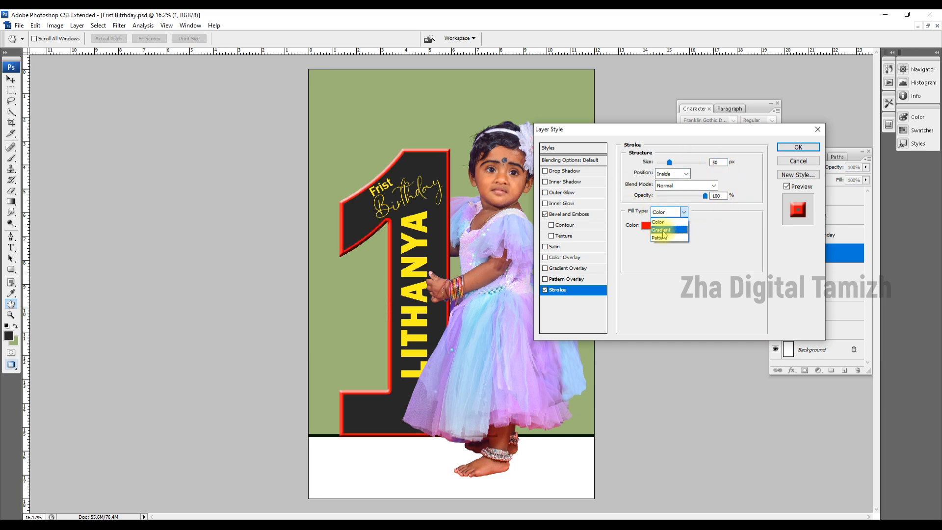
{"action": "left_click", "coordinate": [663, 230]}
Step: Make the stroke gradient run from red to dark purple and apply the layer style
{"action": "left_click", "coordinate": [668, 226]}
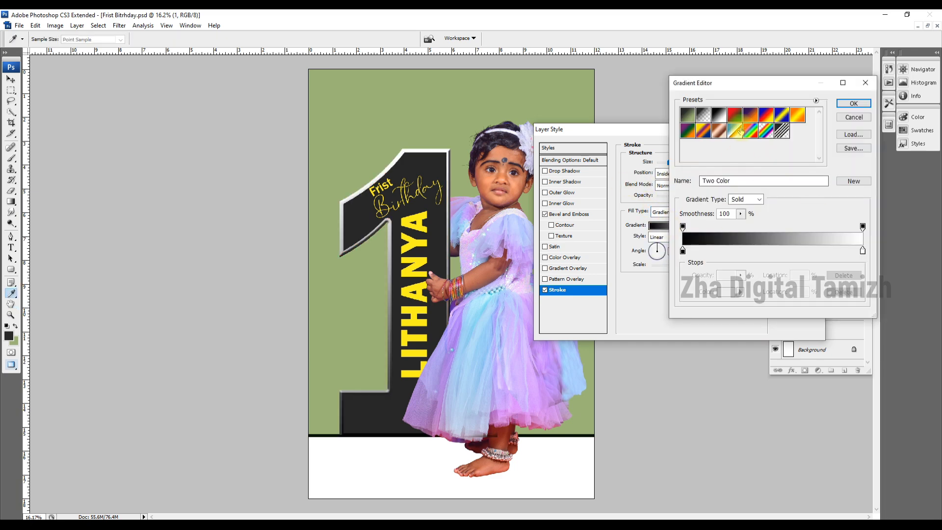
{"action": "left_click", "coordinate": [734, 115]}
{"action": "left_click", "coordinate": [744, 292]}
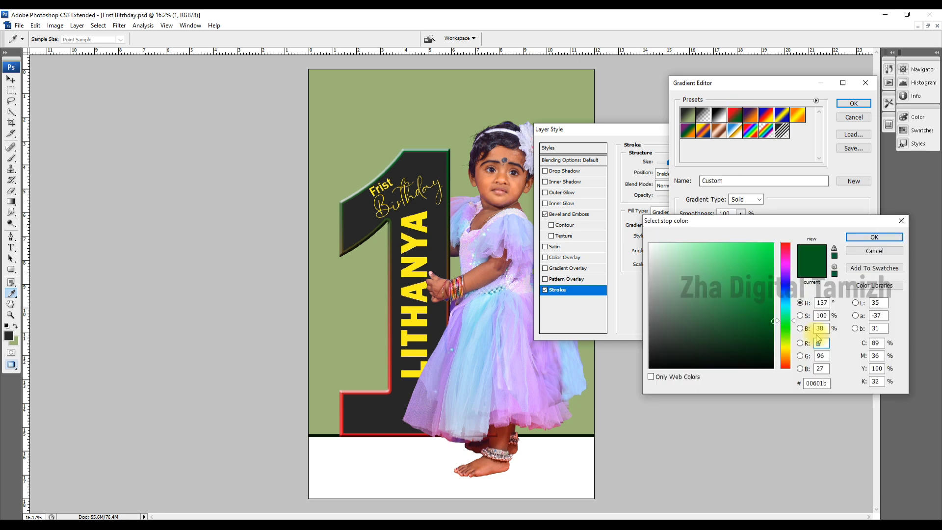
{"action": "left_click", "coordinate": [786, 270]}
{"action": "left_click", "coordinate": [768, 244]}
{"action": "key", "text": "Return"}
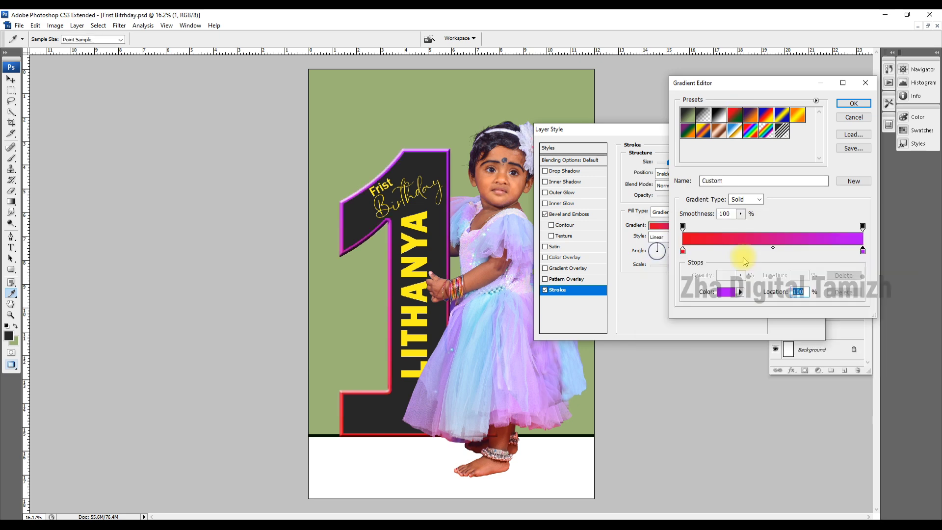
{"action": "key", "text": "Return"}
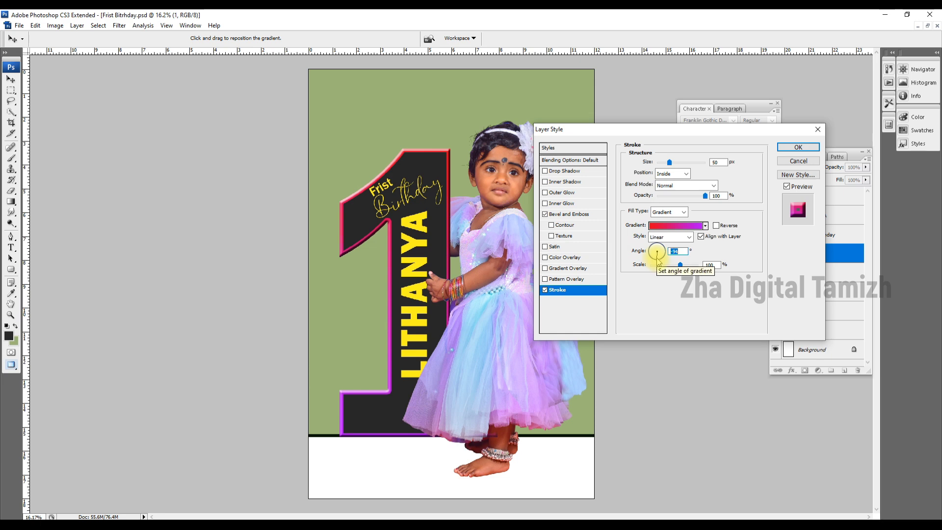
{"action": "left_click", "coordinate": [679, 229]}
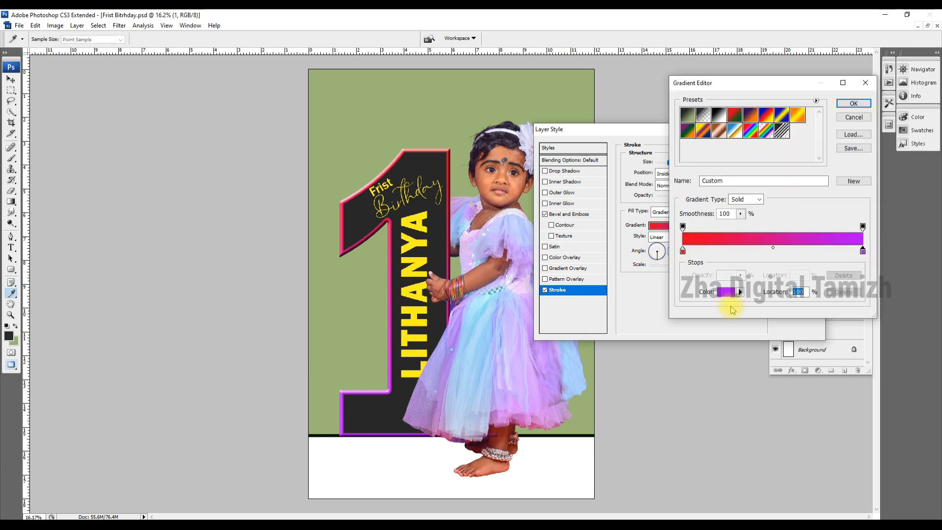
{"action": "left_click", "coordinate": [726, 304]}
{"action": "left_click", "coordinate": [764, 347]}
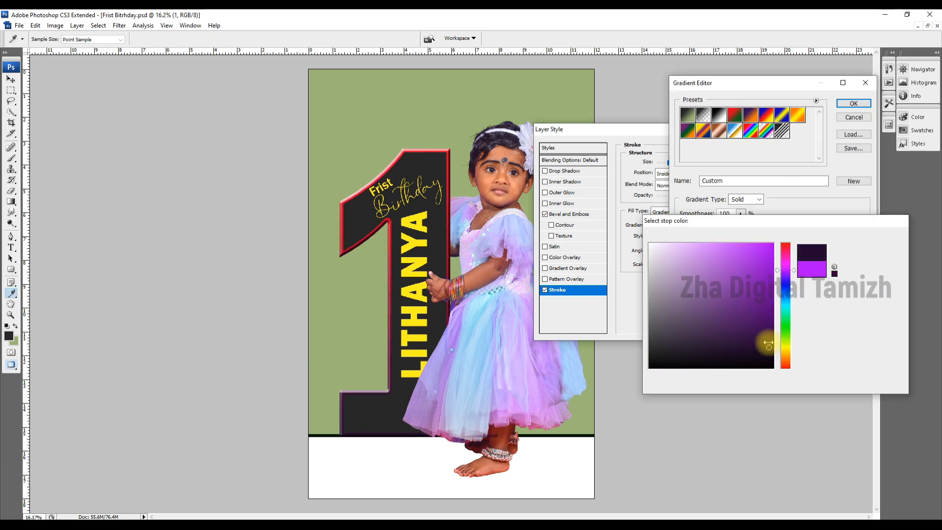
{"action": "key", "text": "Return"}
{"action": "key", "text": "Return"}
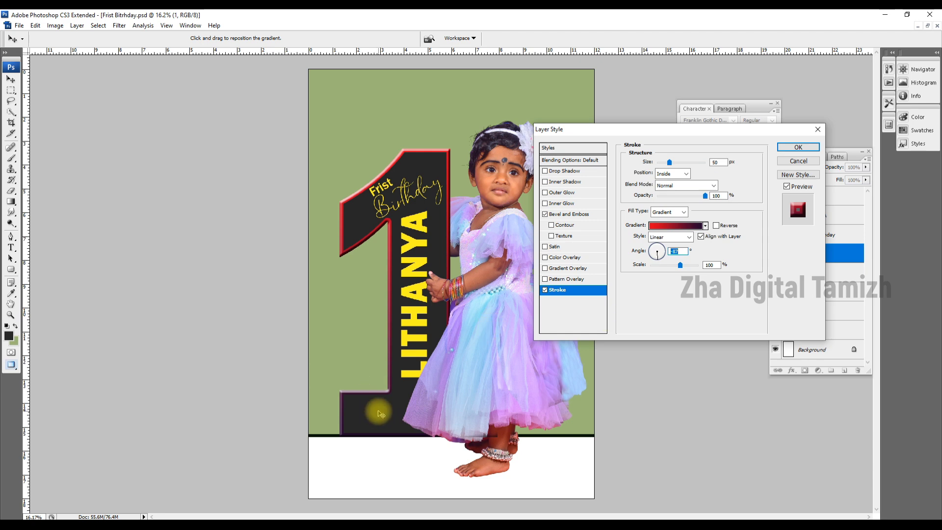
{"action": "key", "text": "Return"}
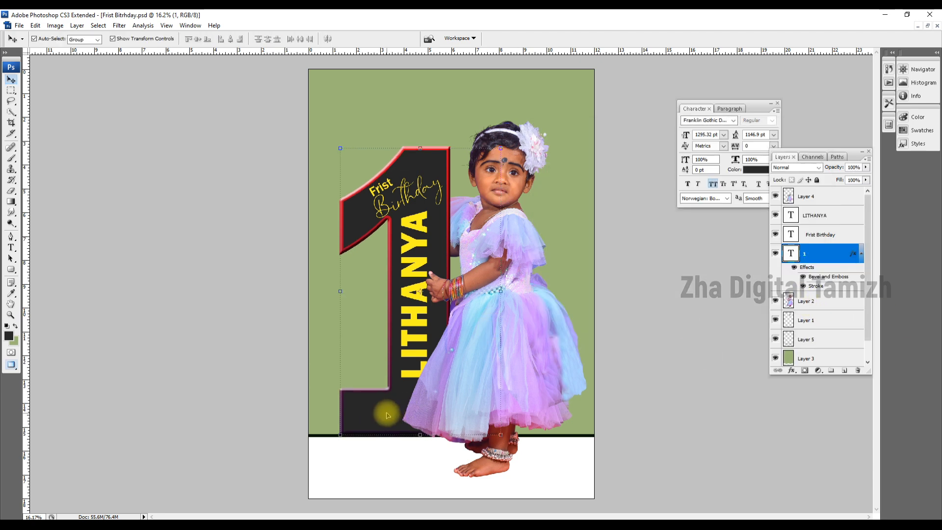
Step: Crop beyond the canvas edges to widen the poster canvas
{"action": "left_click", "coordinate": [406, 212]}
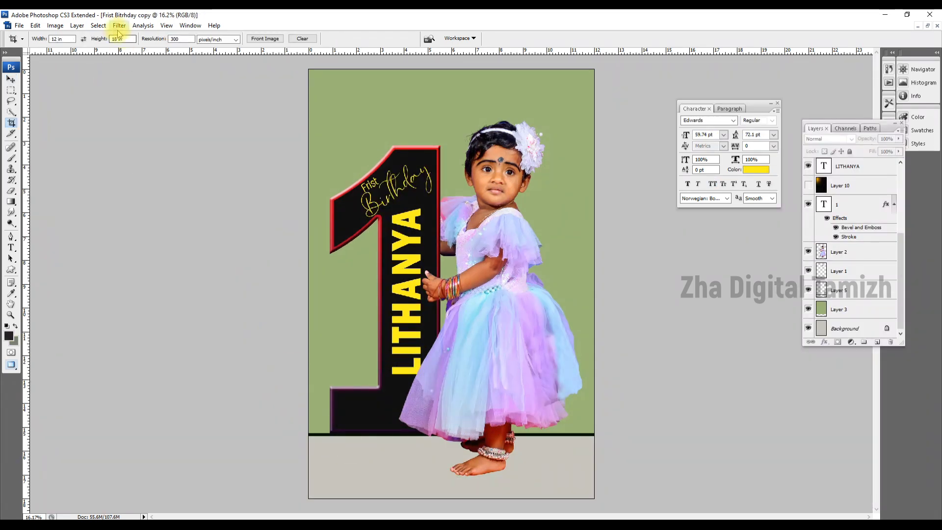
{"action": "left_click_drag", "start_coordinate": [308, 70], "coordinate": [664, 498]}
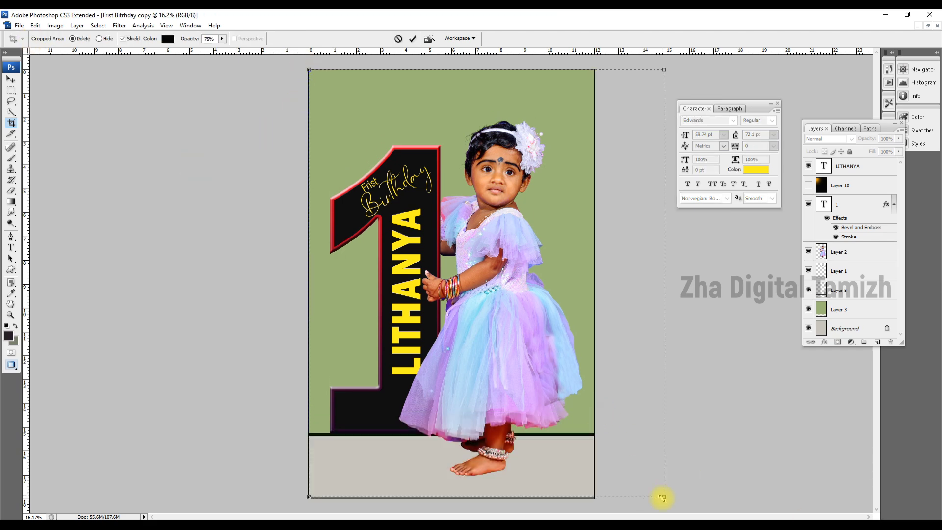
{"action": "double_click", "coordinate": [526, 259]}
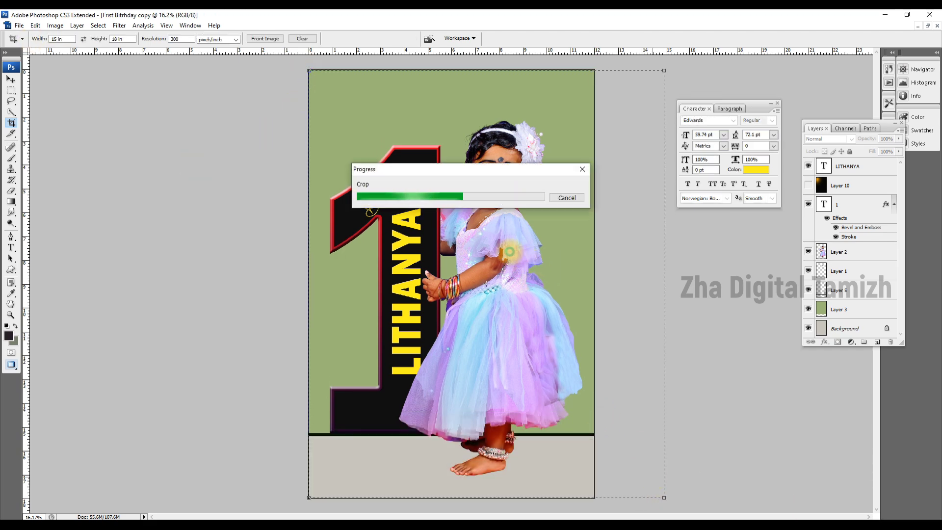
Step: Stretch the Background layer horizontally to fill the wider canvas
{"action": "left_click", "coordinate": [847, 328]}
{"action": "key", "text": "ctrl+t"}
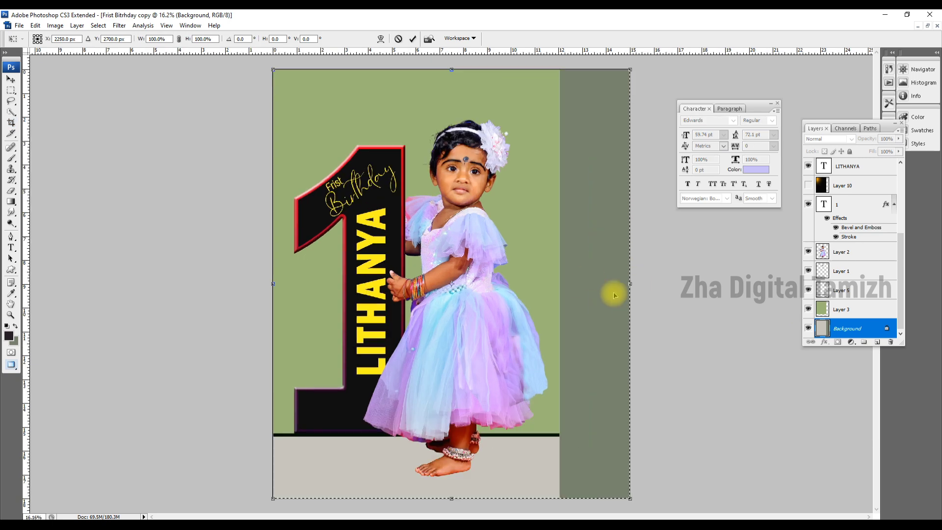
{"action": "left_click_drag", "start_coordinate": [630, 283], "coordinate": [724, 280]}
{"action": "key", "text": "Return"}
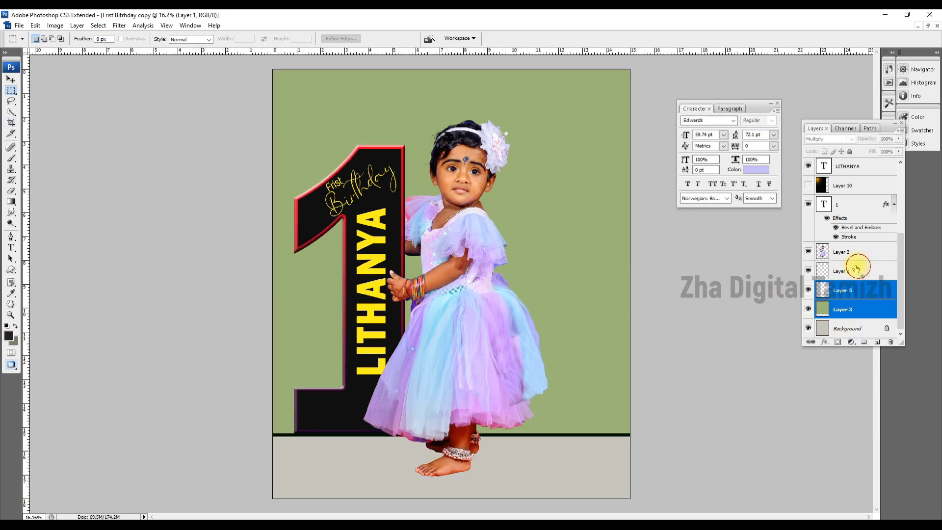
Step: Select the 1 and its text layers together and move them right
{"action": "scroll", "coordinate": [851, 246], "scroll_direction": "up", "scroll_amount": 3}
{"action": "left_click", "coordinate": [851, 260], "text": "ctrl"}
{"action": "scroll", "coordinate": [851, 260], "scroll_direction": "up", "scroll_amount": 2}
{"action": "left_click", "coordinate": [852, 215], "text": "ctrl"}
{"action": "left_click", "coordinate": [851, 234], "text": "ctrl"}
{"action": "key", "text": "v"}
{"action": "left_click_drag", "start_coordinate": [467, 392], "coordinate": [509, 376]}
{"action": "key", "text": "ctrl+t"}
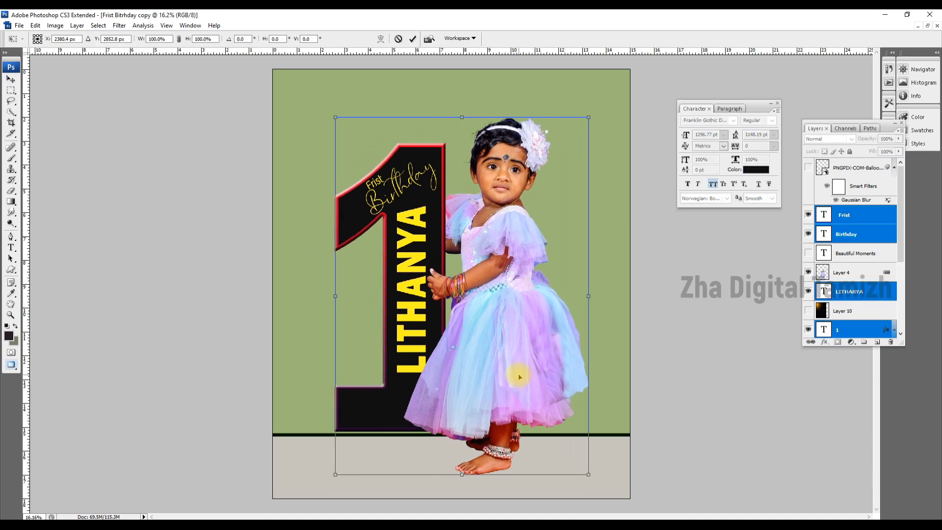
{"action": "key", "text": "Return"}
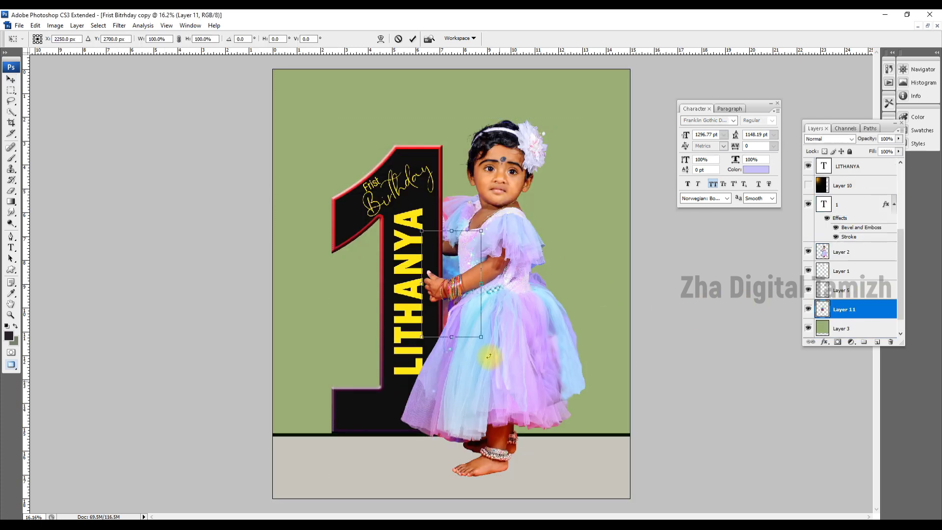
Step: Scale the painted sky backdrop (Layer 11) to fill the canvas
{"action": "left_click_drag", "start_coordinate": [505, 385], "coordinate": [637, 467]}
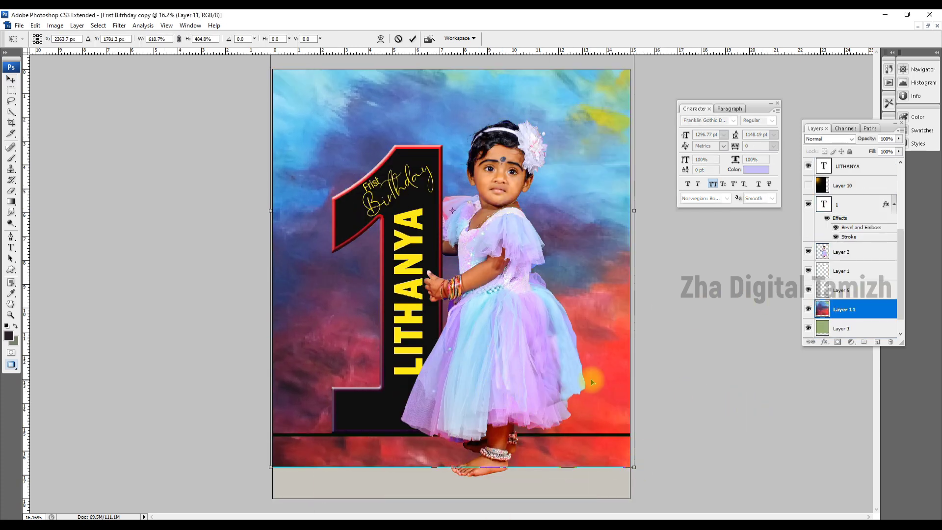
{"action": "key", "text": "Return"}
{"action": "left_click", "coordinate": [120, 25]}
{"action": "key", "text": "Escape"}
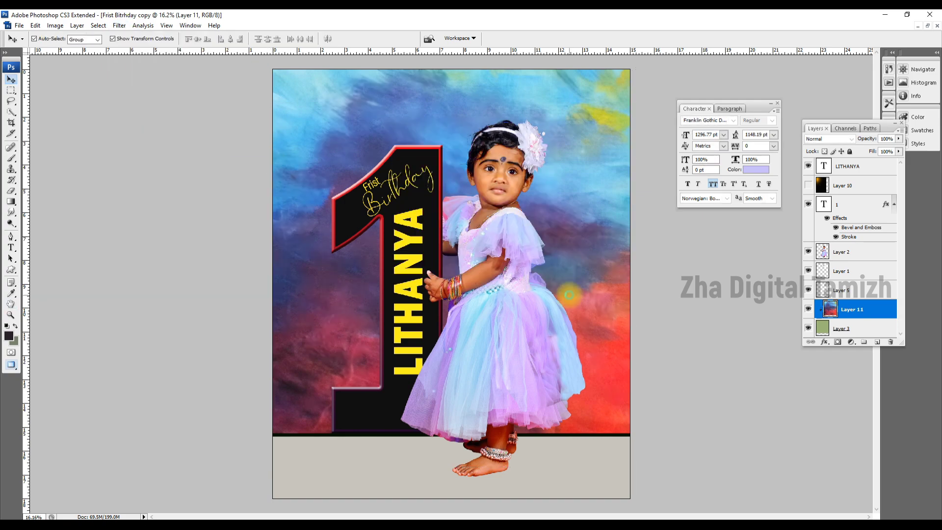
Step: Darken the feathered lower part of the backdrop with Curves
{"action": "key", "text": "alt+ctrl+d"}
{"action": "key", "text": "Return"}
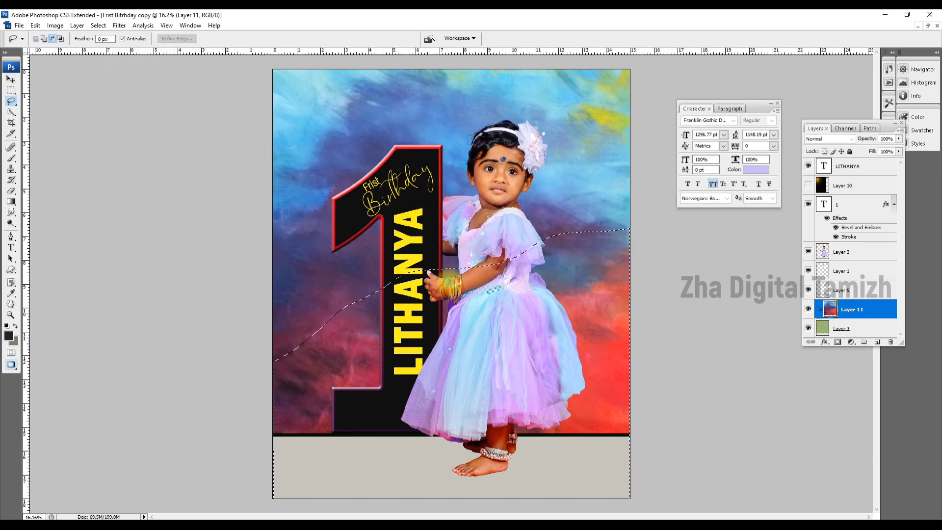
{"action": "key", "text": "ctrl+m"}
{"action": "left_click_drag", "start_coordinate": [355, 89], "coordinate": [633, 268]}
{"action": "left_click_drag", "start_coordinate": [639, 361], "coordinate": [640, 387]}
{"action": "key", "text": "Return"}
{"action": "key", "text": "ctrl+d"}
{"action": "key", "text": "t"}
{"action": "left_click", "coordinate": [324, 108]}
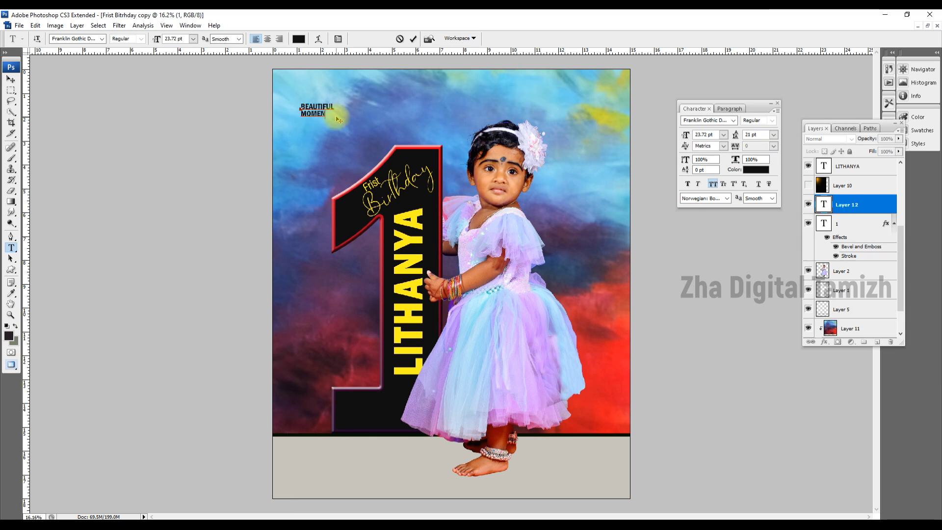
Step: Set the font size and place the Beautiful Moments text at the poster's top left
{"action": "left_click", "coordinate": [723, 134]}
{"action": "left_click", "coordinate": [330, 104]}
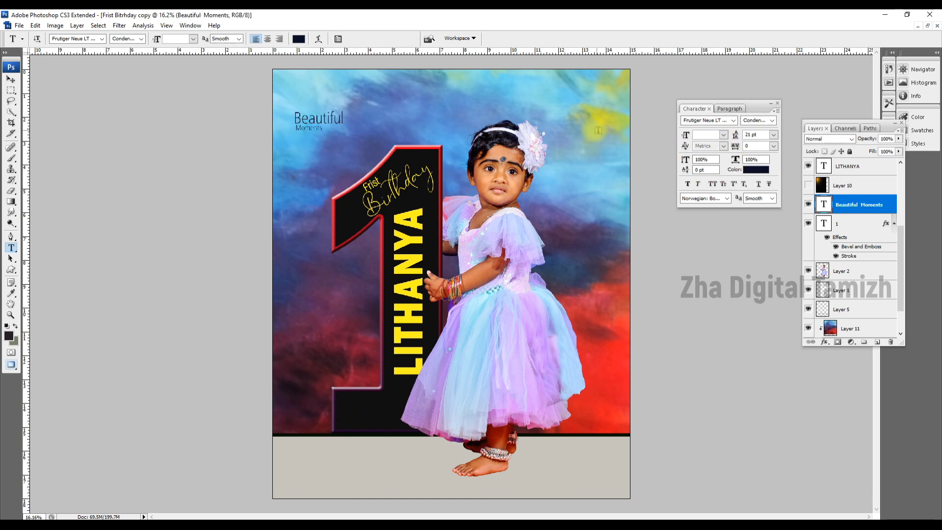
{"action": "left_click", "coordinate": [584, 123]}
{"action": "type", "text": "18"}
Step: Give the 18 the Futura XBlkCn font in beige and move it to the 1's foot
{"action": "left_click", "coordinate": [388, 392]}
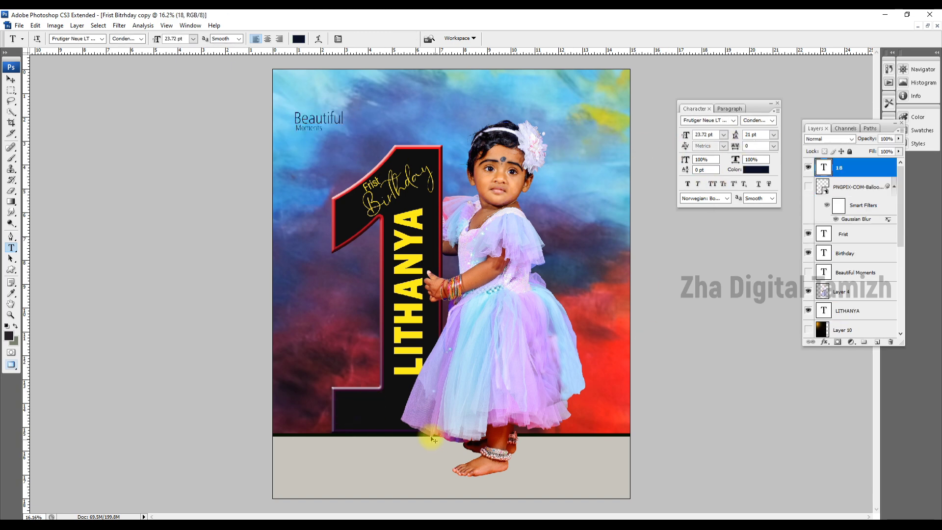
{"action": "key", "text": "ctrl+t"}
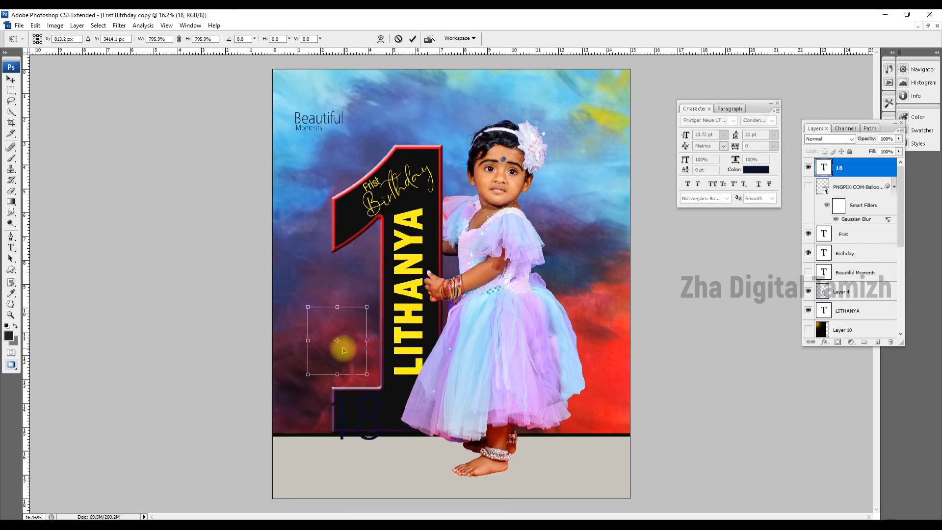
{"action": "left_click", "coordinate": [753, 147]}
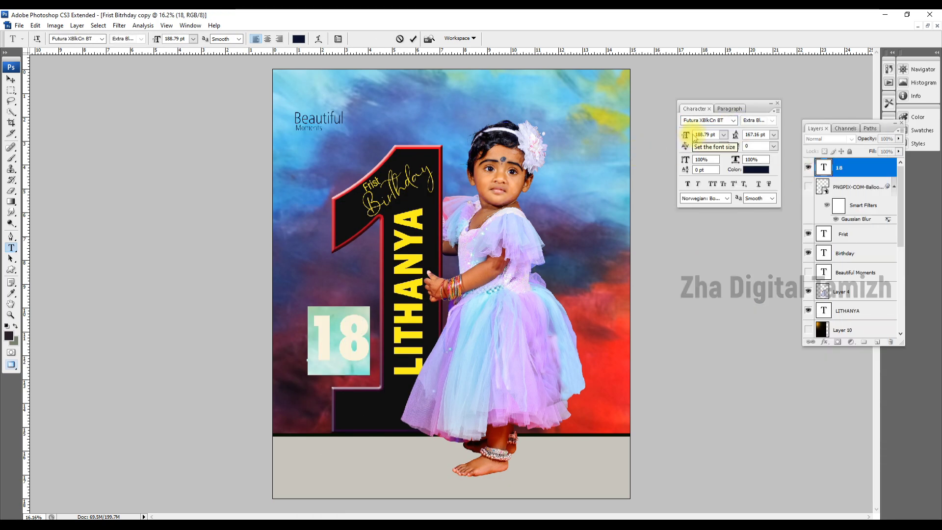
{"action": "left_click", "coordinate": [755, 169]}
{"action": "left_click", "coordinate": [627, 312]}
{"action": "key", "text": "Return"}
{"action": "key", "text": "ctrl+t"}
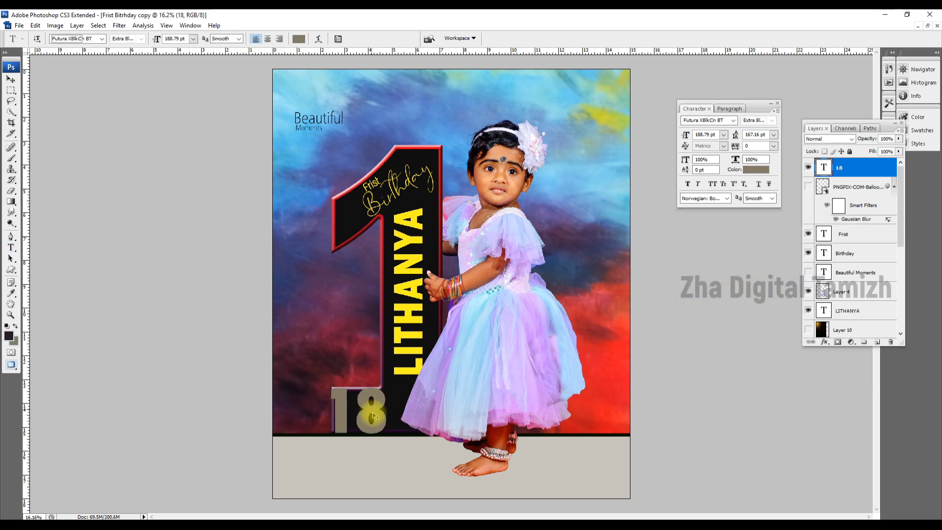
{"action": "left_click_drag", "start_coordinate": [395, 444], "coordinate": [370, 445]}
{"action": "key", "text": "Return"}
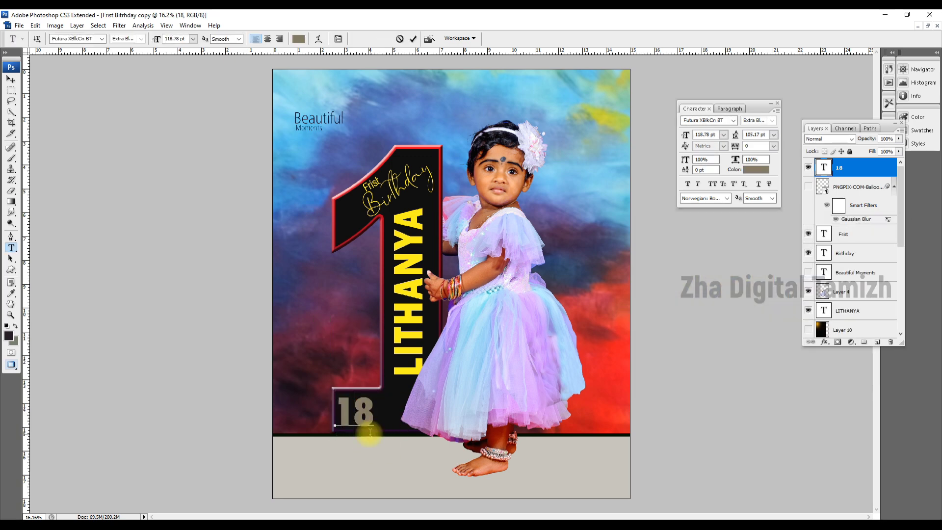
Step: Add beige 'March 2024' and 'Th' text beside the 18
{"action": "left_click", "coordinate": [570, 105]}
{"action": "type", "text": "March"}
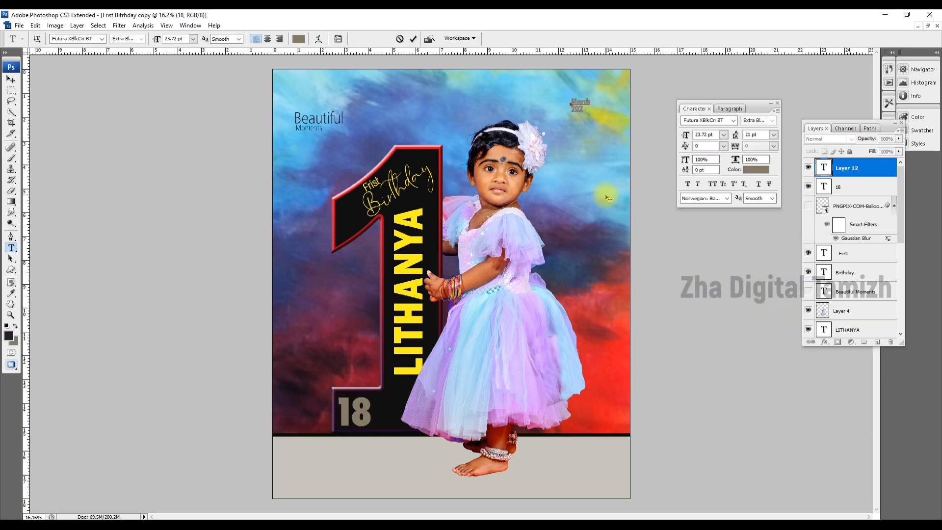
{"action": "type", "text": "Gadugi"}
{"action": "left_click", "coordinate": [753, 176]}
{"action": "key", "text": "Return"}
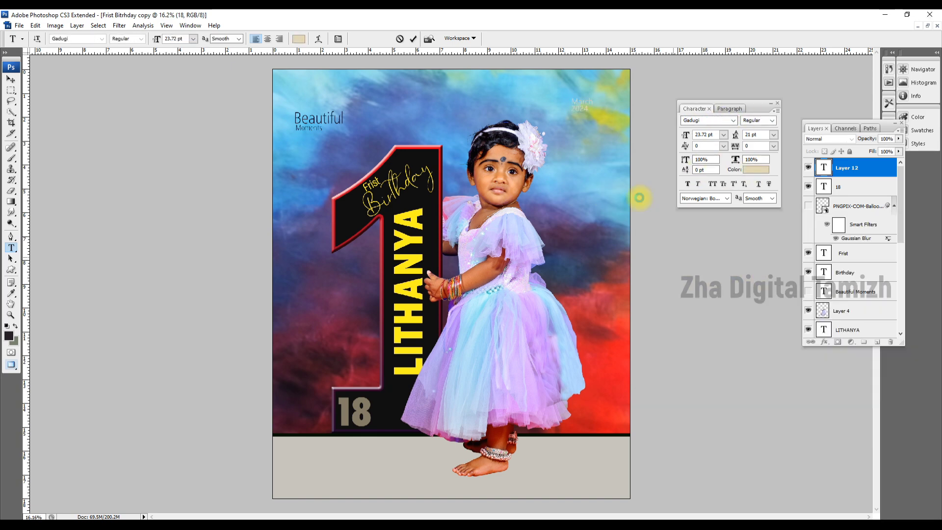
{"action": "mouse_move", "coordinate": [582, 105]}
{"action": "left_mouse_down"}
{"action": "mouse_move", "coordinate": [385, 418]}
{"action": "mouse_move", "coordinate": [384, 400]}
{"action": "left_mouse_up"}
{"action": "type", "text": "Th"}
{"action": "key", "text": "ctrl+Return"}
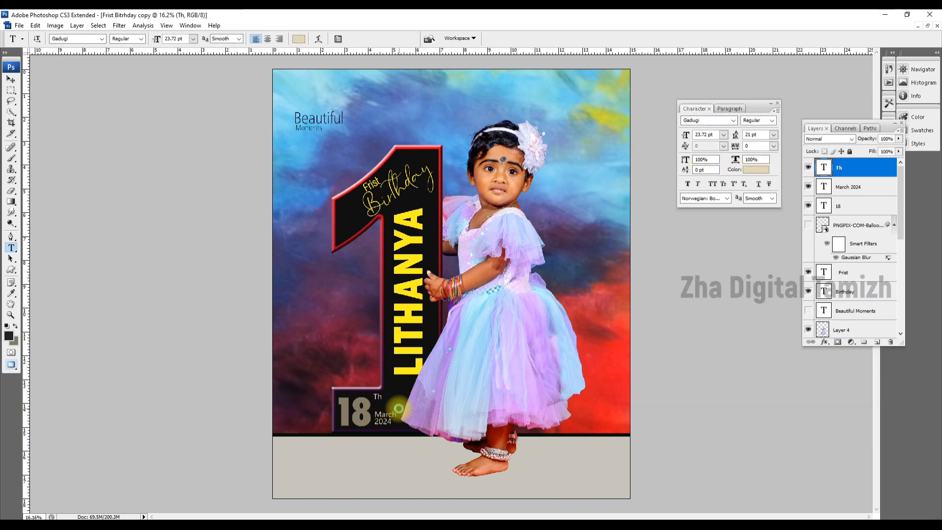
{"action": "key", "text": "v"}
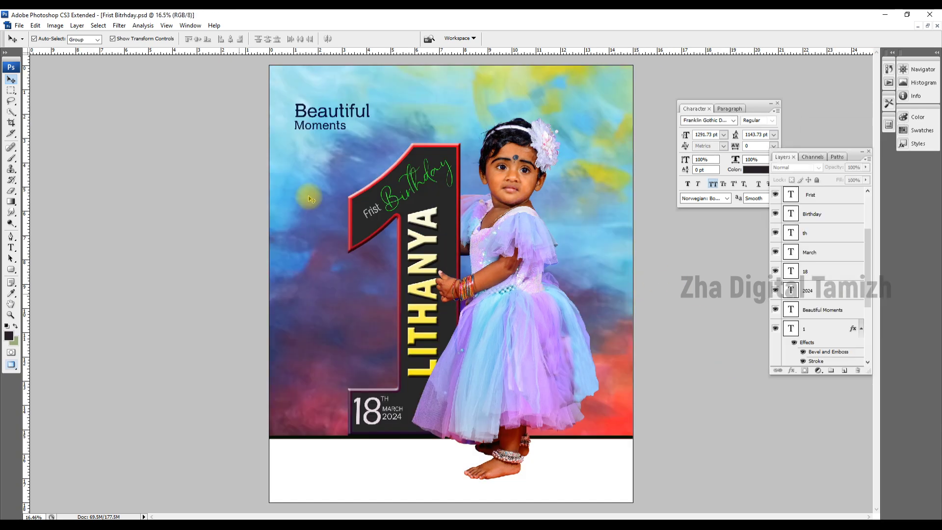
Step: Move the girl's layer below Beautiful Moments, link her layers, and shift her slightly right
{"action": "right_click", "coordinate": [452, 210]}
{"action": "left_click", "coordinate": [479, 213]}
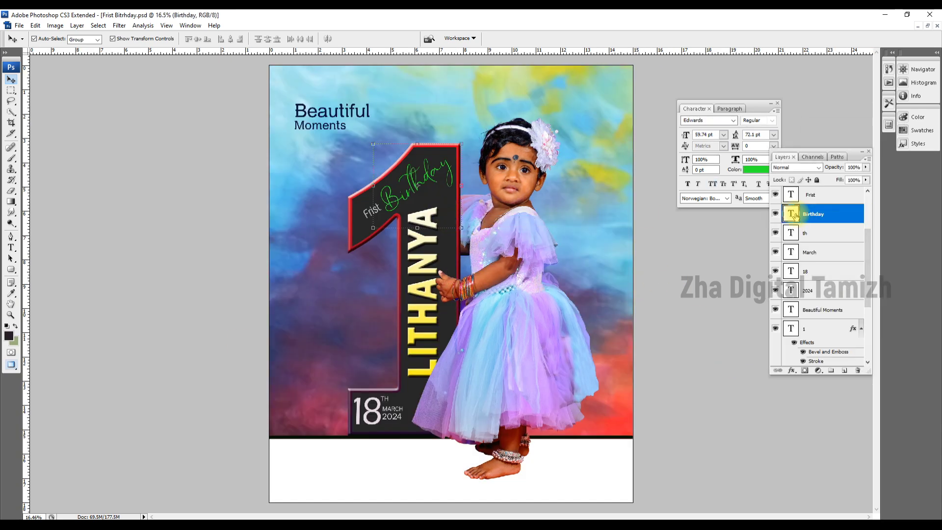
{"action": "scroll", "coordinate": [795, 214], "scroll_direction": "down", "scroll_amount": 5}
{"action": "left_click", "coordinate": [814, 357]}
{"action": "scroll", "coordinate": [813, 267], "scroll_direction": "up", "scroll_amount": 2}
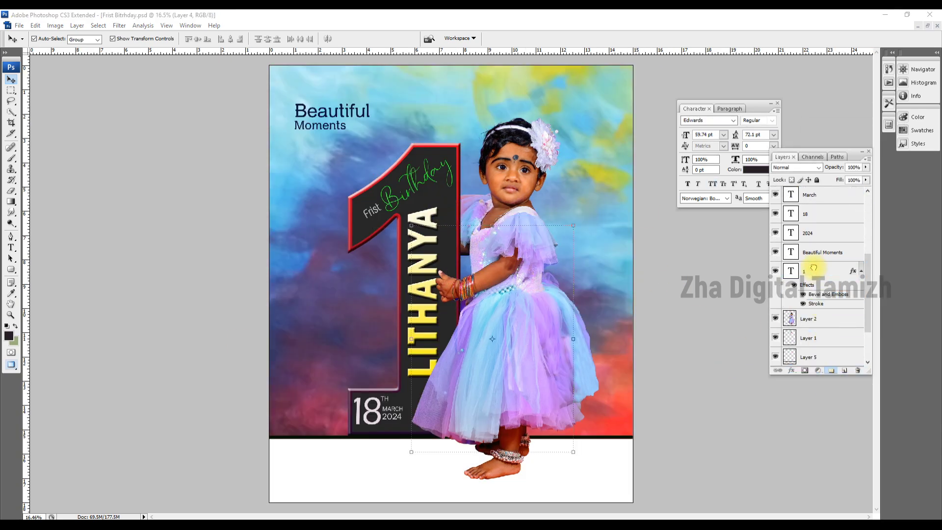
{"action": "left_click", "coordinate": [809, 319], "text": "ctrl"}
{"action": "left_click", "coordinate": [810, 338], "text": "ctrl"}
{"action": "left_click", "coordinate": [778, 371]}
{"action": "left_click_drag", "start_coordinate": [454, 351], "coordinate": [462, 353]}
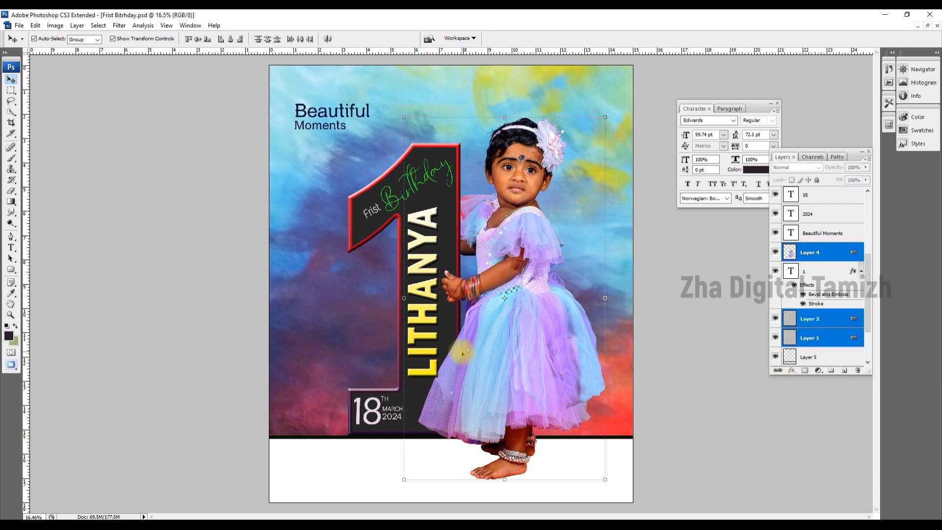
Step: Nudge the LITHANYA text right with two Shift+Right steps
{"action": "left_click", "coordinate": [436, 345]}
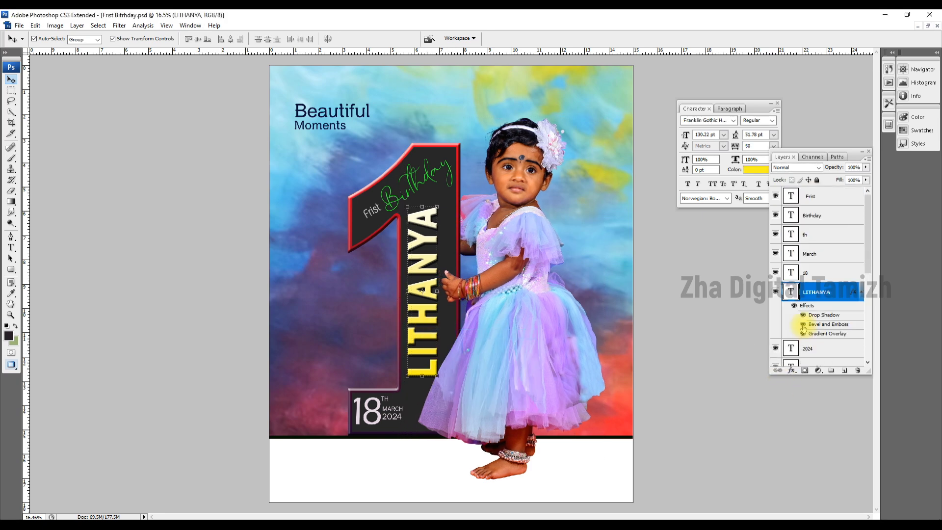
{"action": "key", "text": "shift+Right"}
{"action": "key", "text": "shift+Right"}
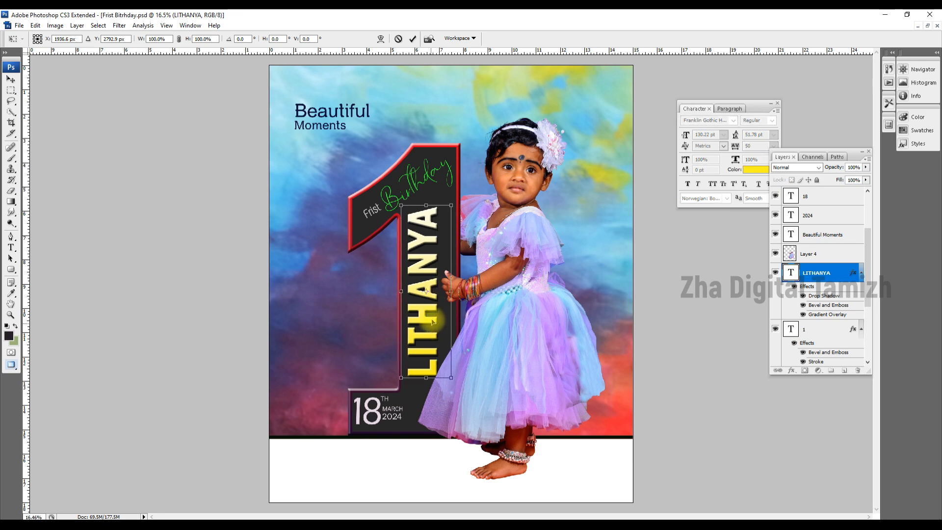
{"action": "key", "text": "shift+Right"}
{"action": "key", "text": "shift+Right"}
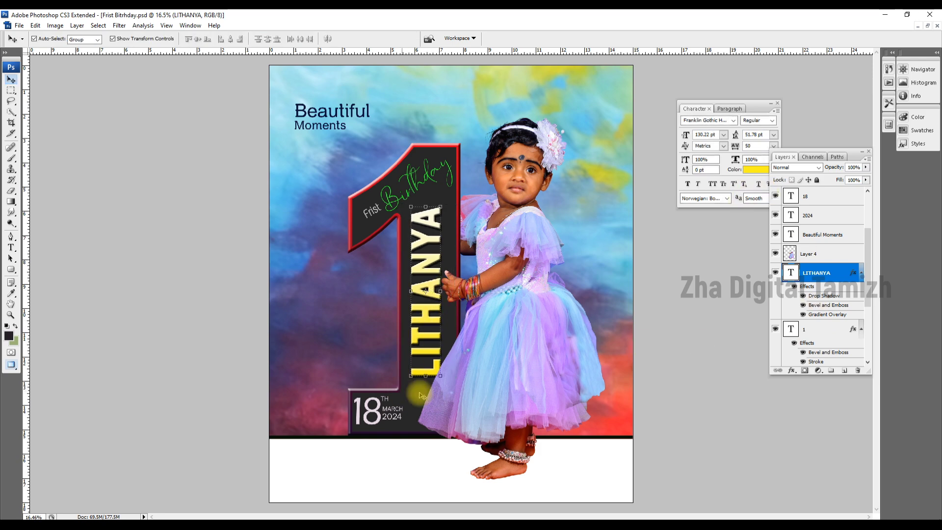
{"action": "left_click", "coordinate": [804, 329]}
{"action": "scroll", "coordinate": [804, 324], "scroll_direction": "down", "scroll_amount": 2}
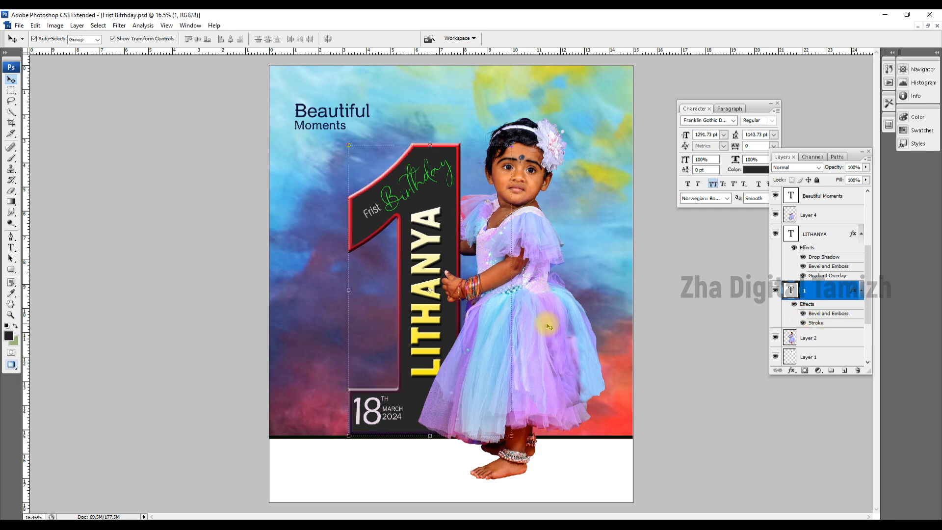
Step: Recolour the LITHANYA Gradient Overlay stop to a pale yellow-green
{"action": "left_click", "coordinate": [829, 278]}
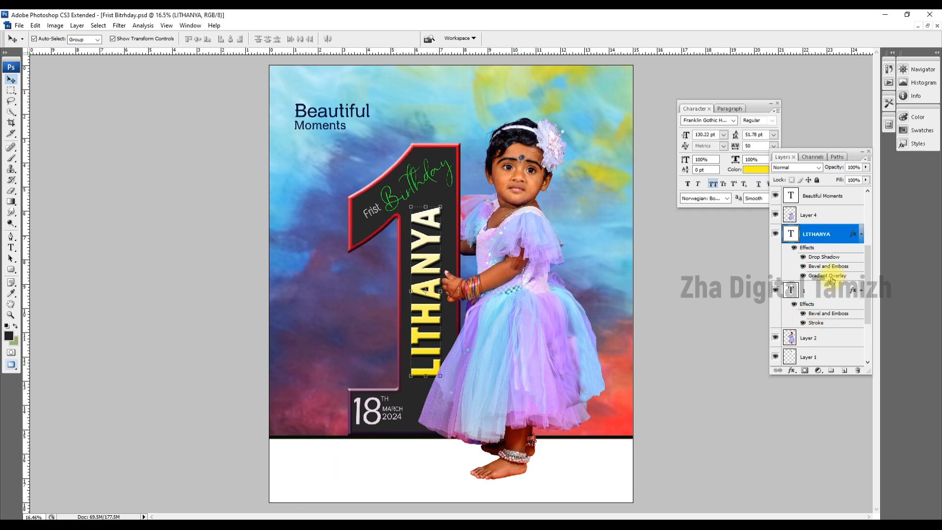
{"action": "double_click", "coordinate": [813, 273]}
{"action": "left_click", "coordinate": [663, 184]}
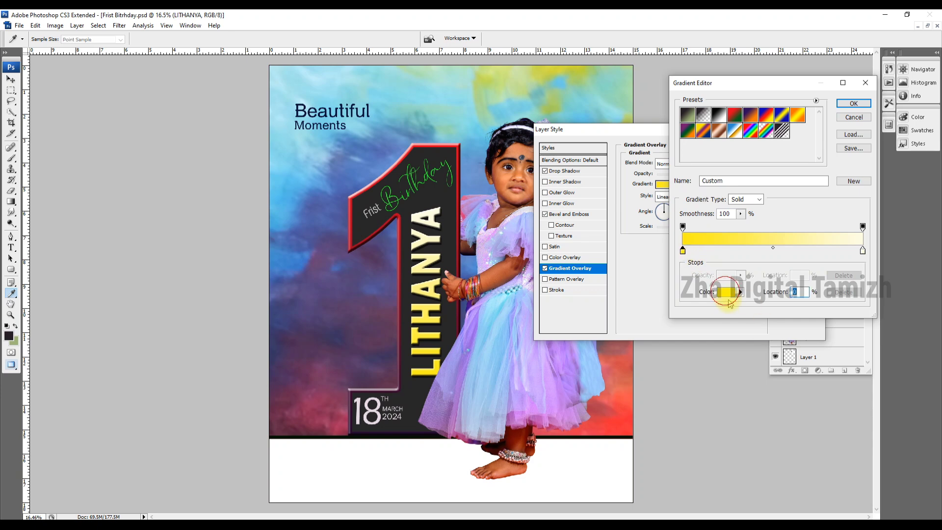
{"action": "left_click", "coordinate": [729, 302]}
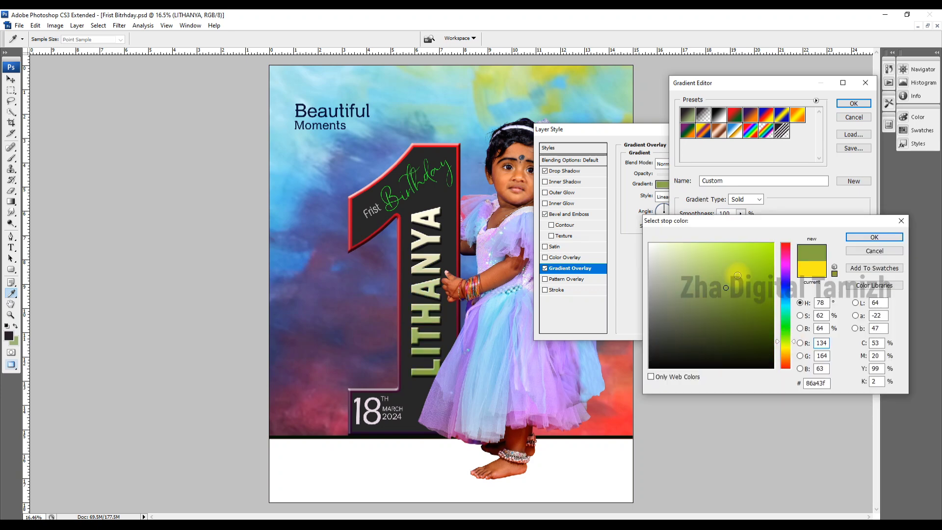
{"action": "left_click_drag", "start_coordinate": [737, 276], "coordinate": [740, 254]}
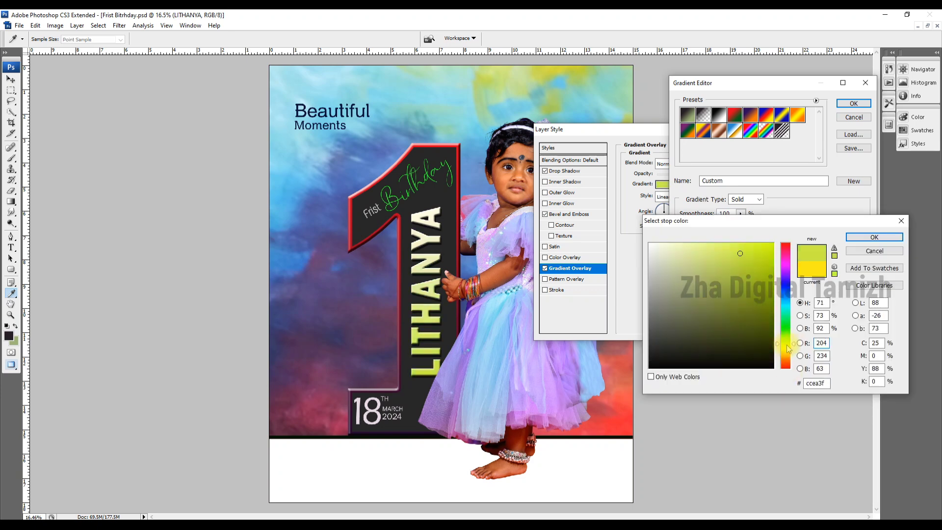
{"action": "left_click", "coordinate": [874, 237]}
{"action": "left_click", "coordinate": [854, 103]}
{"action": "key", "text": "Return"}
{"action": "key", "text": "v"}
{"action": "left_click", "coordinate": [372, 318]}
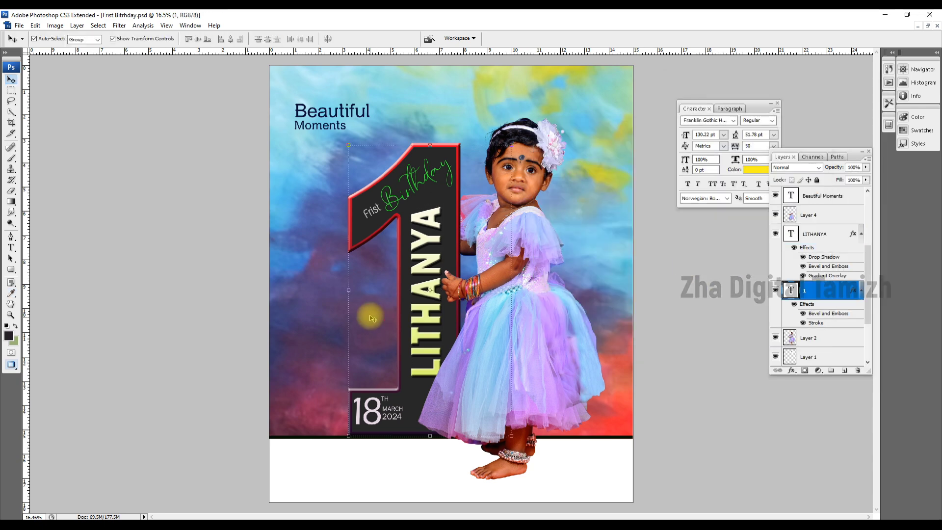
{"action": "left_click", "coordinate": [312, 273]}
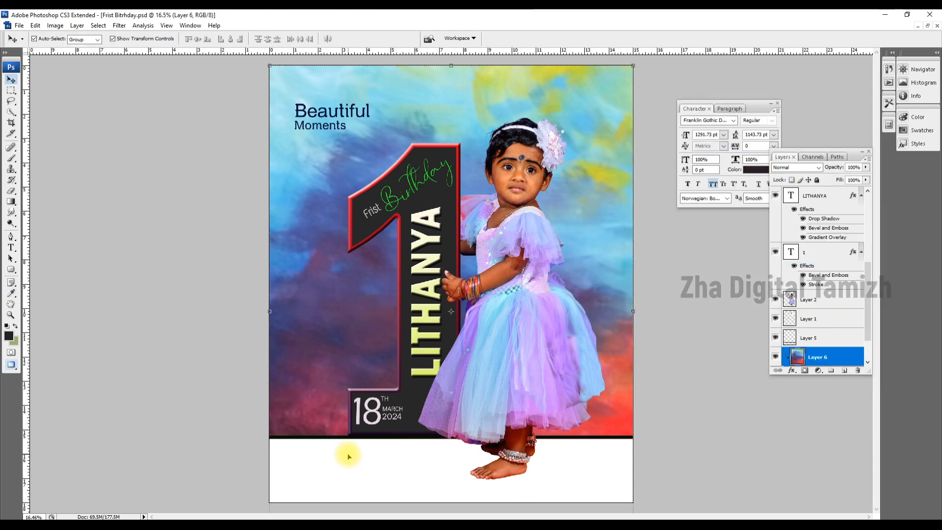
Step: Change the 18 to the Ka Thuli Bold font and enlarge it slightly
{"action": "key", "text": "t"}
{"action": "double_click", "coordinate": [372, 412]}
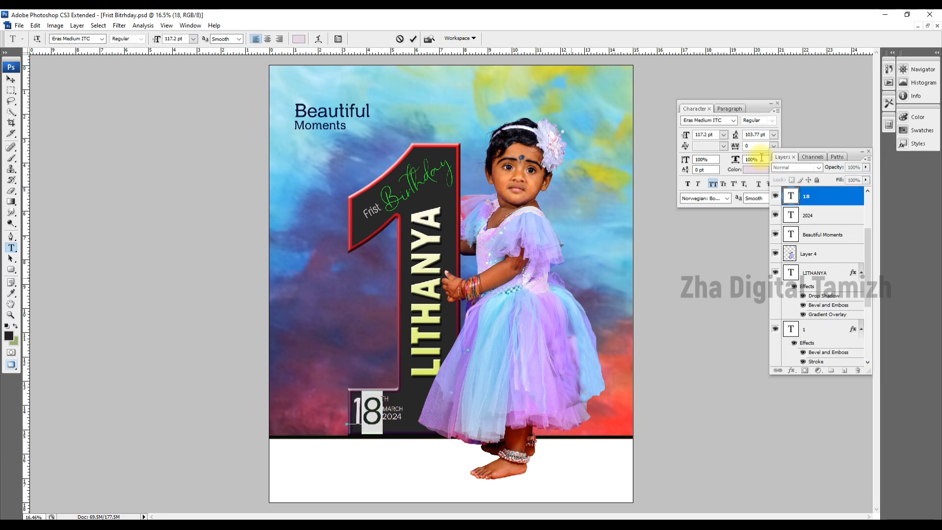
{"action": "key", "text": "Down"}
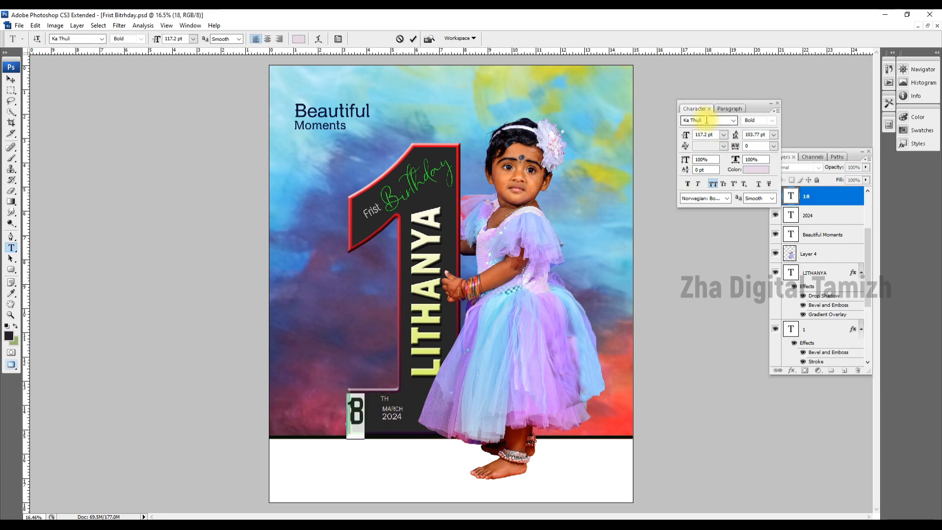
{"action": "key", "text": "ctrl+Return"}
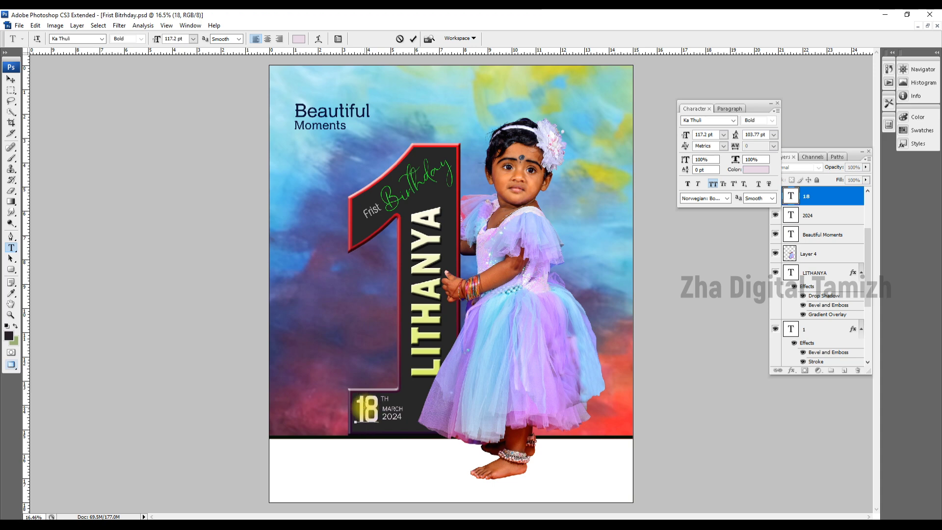
{"action": "key", "text": "ctrl+t"}
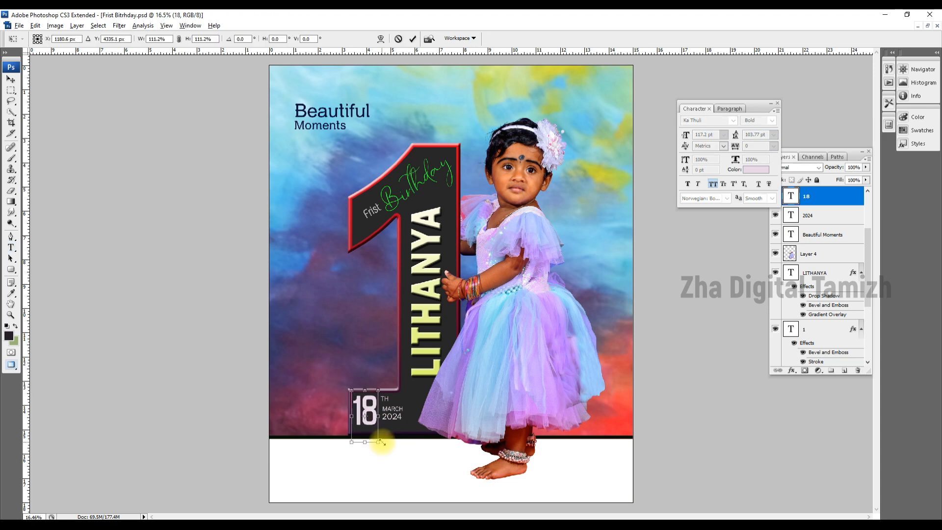
{"action": "left_click_drag", "start_coordinate": [381, 442], "coordinate": [387, 449]}
{"action": "key", "text": "Return"}
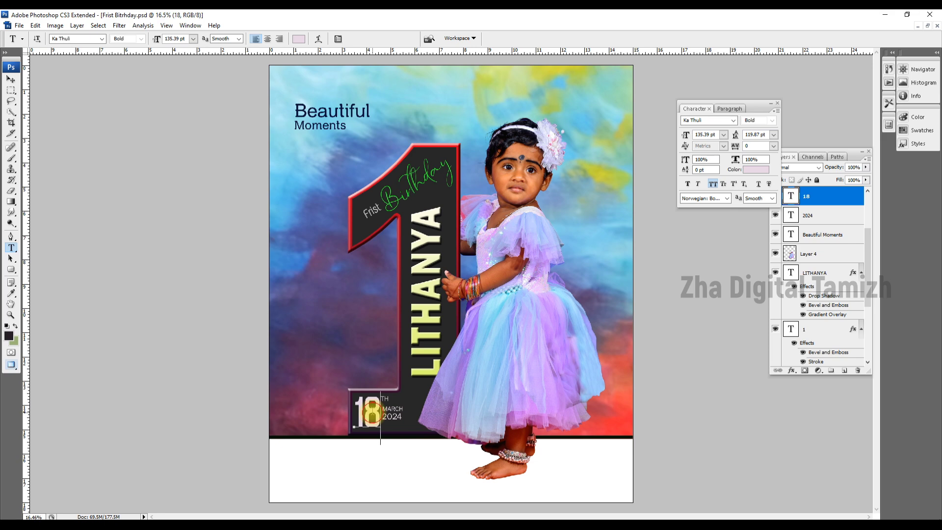
Step: Recolour the 18 muted green, #7a8b71
{"action": "double_click", "coordinate": [372, 413]}
{"action": "left_click", "coordinate": [756, 170]}
{"action": "left_click", "coordinate": [785, 334]}
{"action": "left_click", "coordinate": [671, 300]}
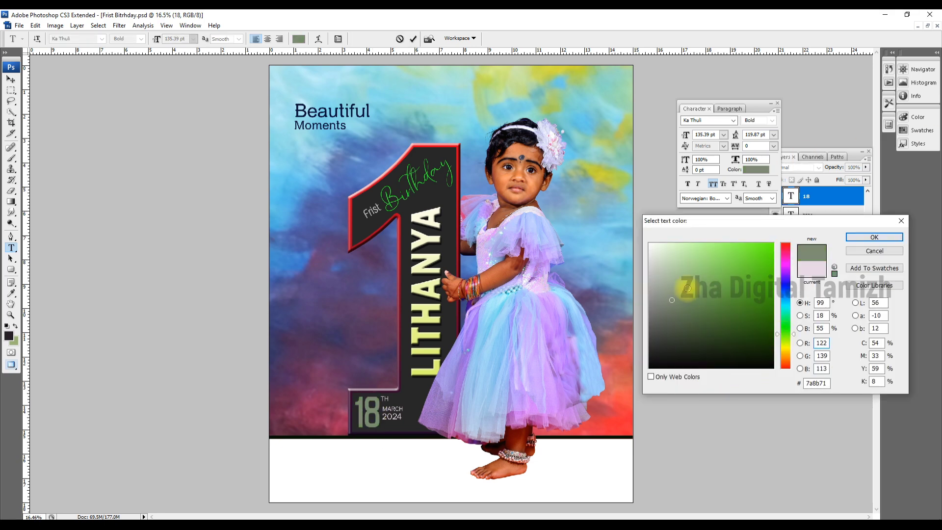
{"action": "key", "text": "Return"}
Step: Sample the same muted green for the MARCH and th text
{"action": "double_click", "coordinate": [393, 409]}
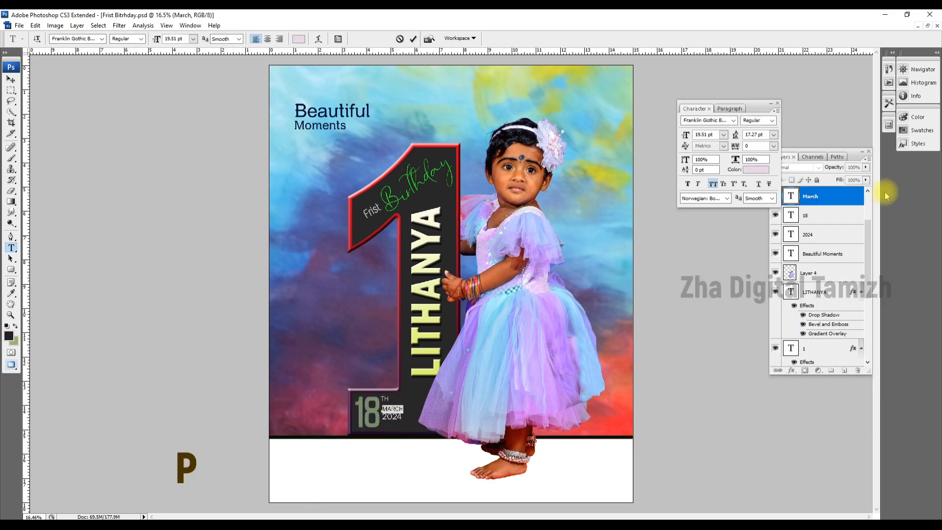
{"action": "left_click", "coordinate": [756, 169]}
{"action": "left_click", "coordinate": [385, 397]}
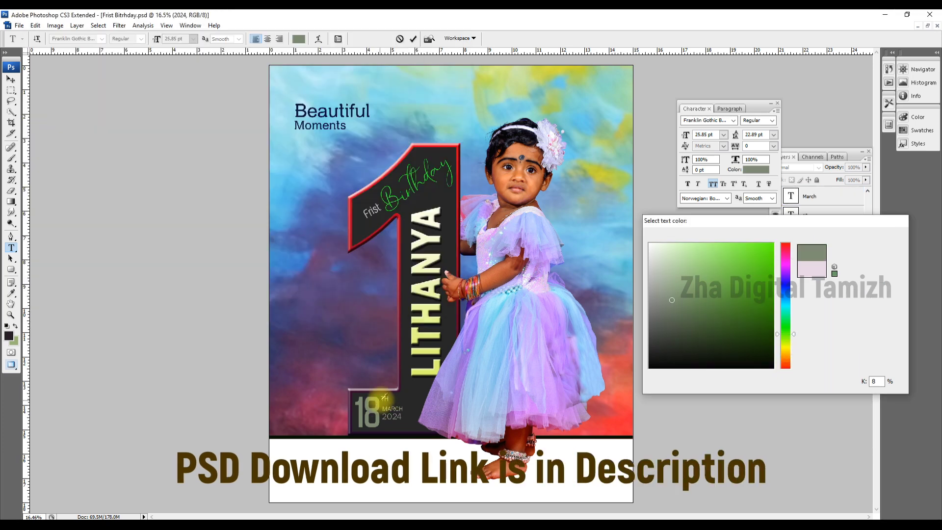
{"action": "key", "text": "Return"}
{"action": "left_click", "coordinate": [756, 169]}
{"action": "left_click", "coordinate": [385, 396]}
{"action": "key", "text": "Return"}
{"action": "key", "text": "ctrl+Return"}
{"action": "key", "text": "v"}
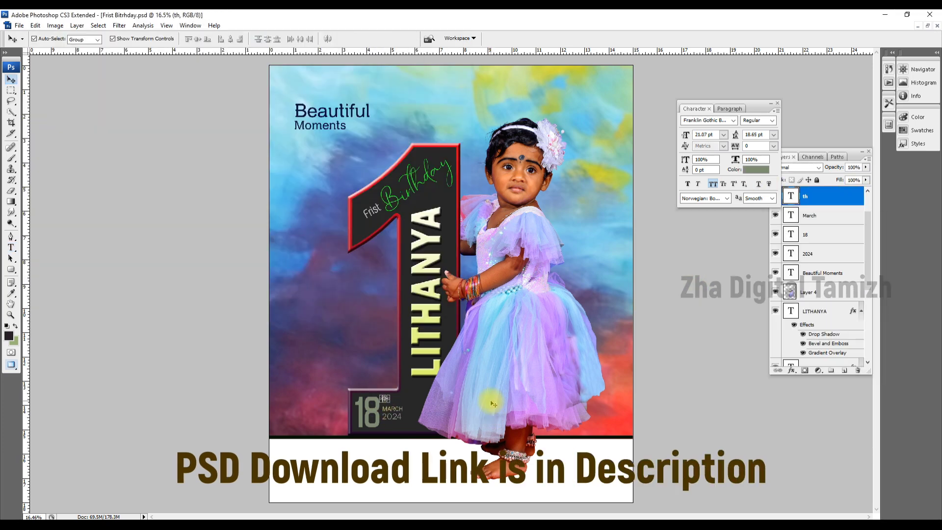
{"action": "left_click", "coordinate": [493, 404]}
{"action": "left_click", "coordinate": [595, 280]}
Step: Preview the full poster, then select the big 1 layer and pick a darker colour
{"action": "key", "text": "Tab"}
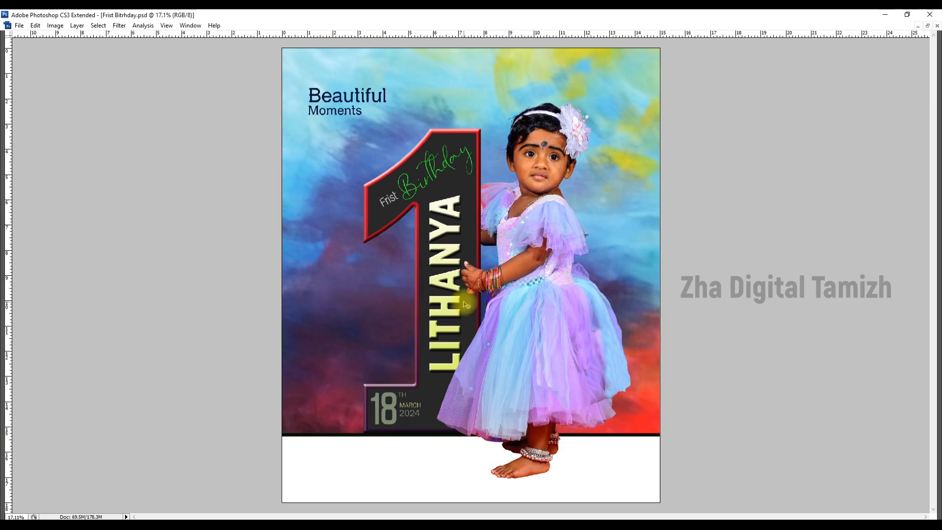
{"action": "key", "text": "F7"}
{"action": "key", "text": "alt+period"}
{"action": "right_click", "coordinate": [480, 240]}
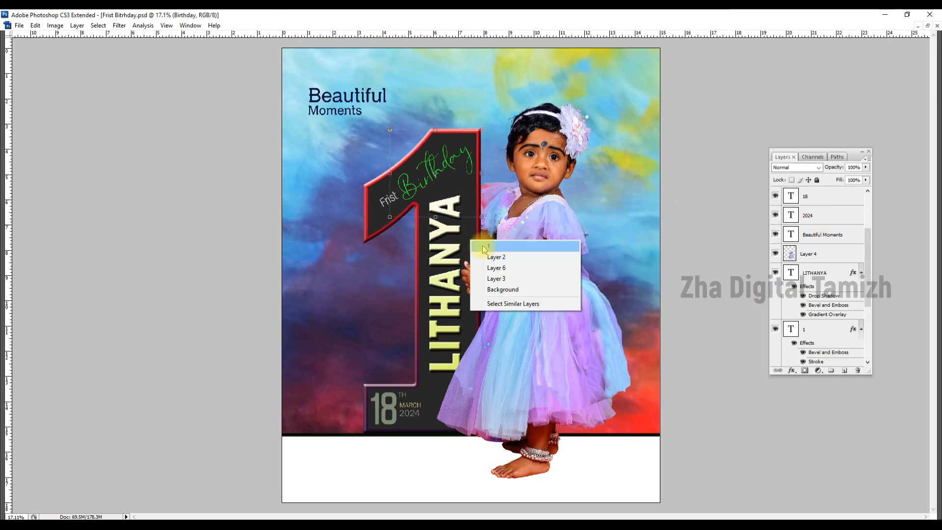
{"action": "left_click", "coordinate": [491, 256]}
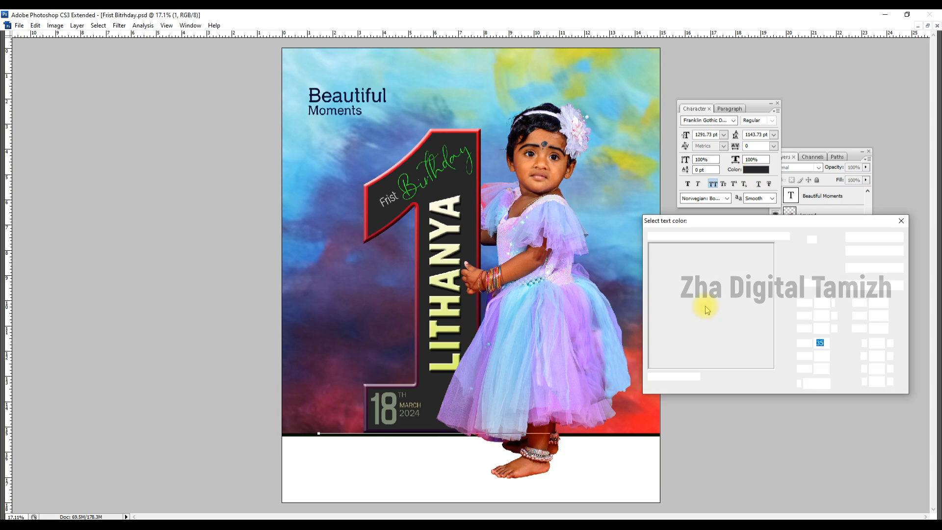
{"action": "left_click", "coordinate": [651, 357]}
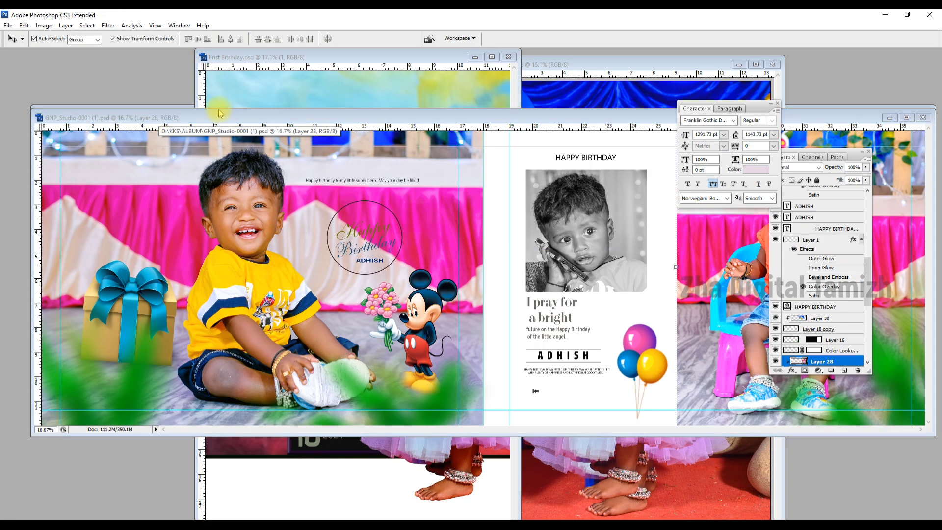
Step: Nudge the gift box left, close the studio album file, and maximize the poster window
{"action": "left_click", "coordinate": [294, 78]}
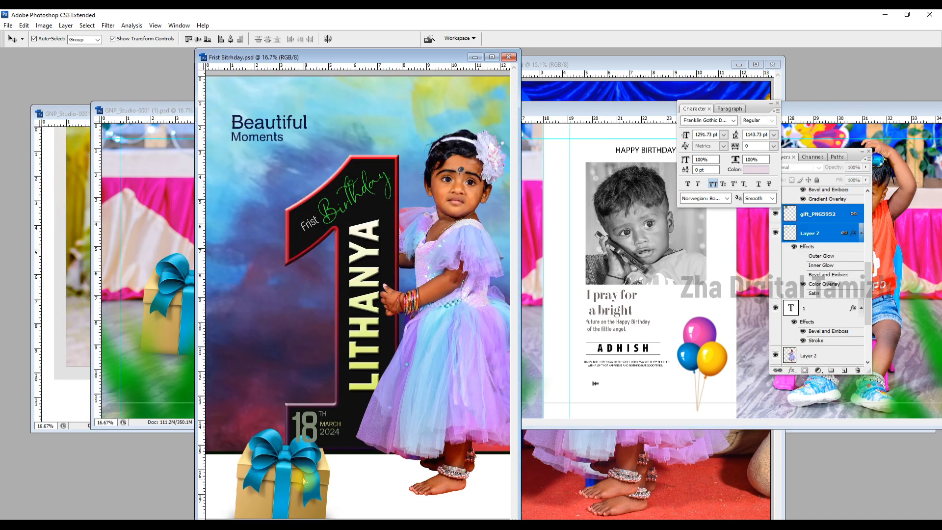
{"action": "left_click_drag", "start_coordinate": [304, 481], "coordinate": [294, 480]}
{"action": "left_click", "coordinate": [160, 222]}
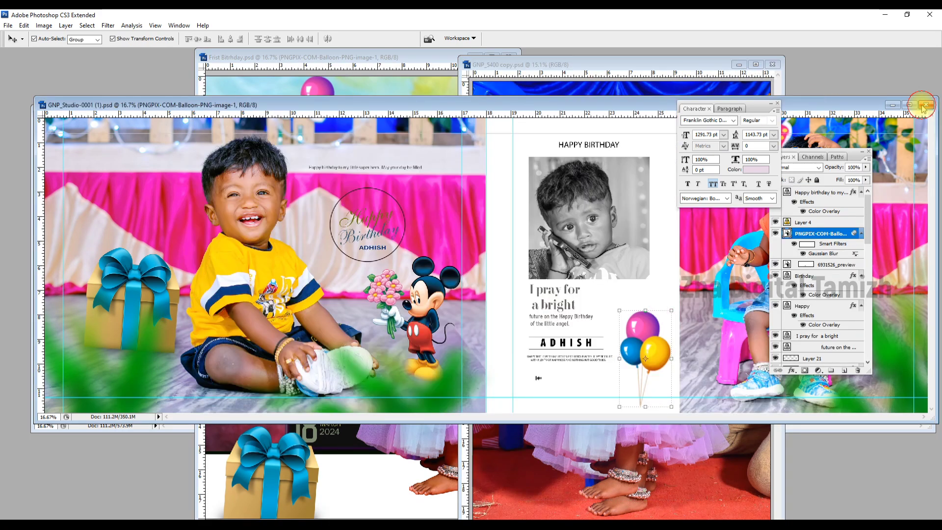
{"action": "left_click", "coordinate": [925, 107]}
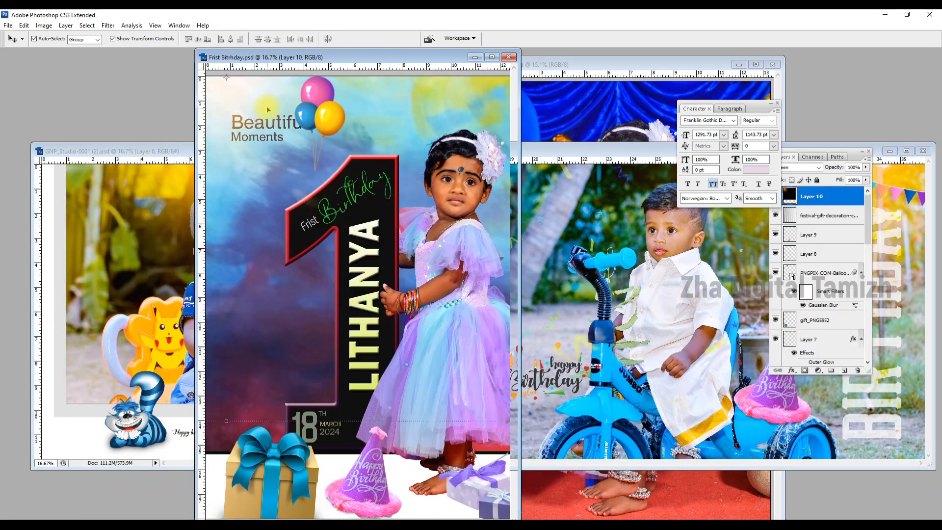
{"action": "left_click", "coordinate": [492, 57]}
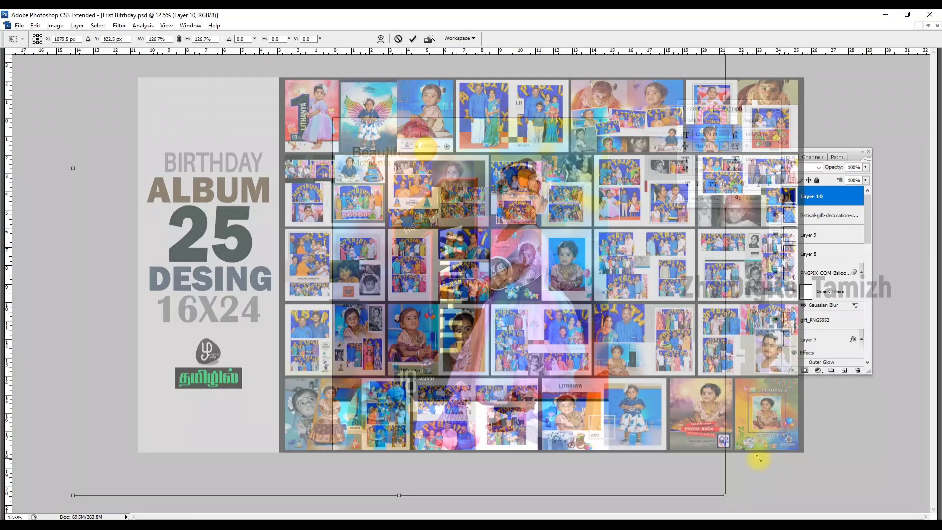
Step: Scale the light overlay (Layer 10) to about 148% and move it below LITHANYA
{"action": "left_click_drag", "start_coordinate": [758, 458], "coordinate": [776, 511]}
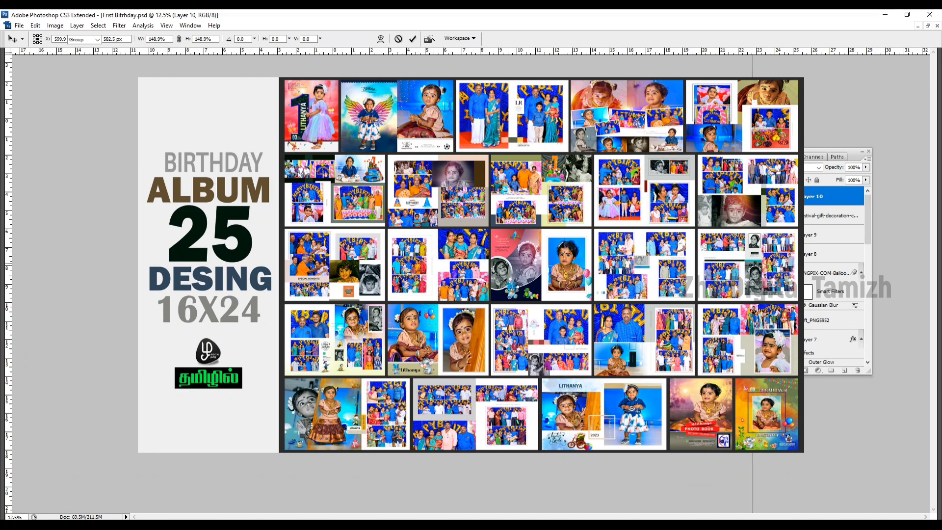
{"action": "key", "text": "Return"}
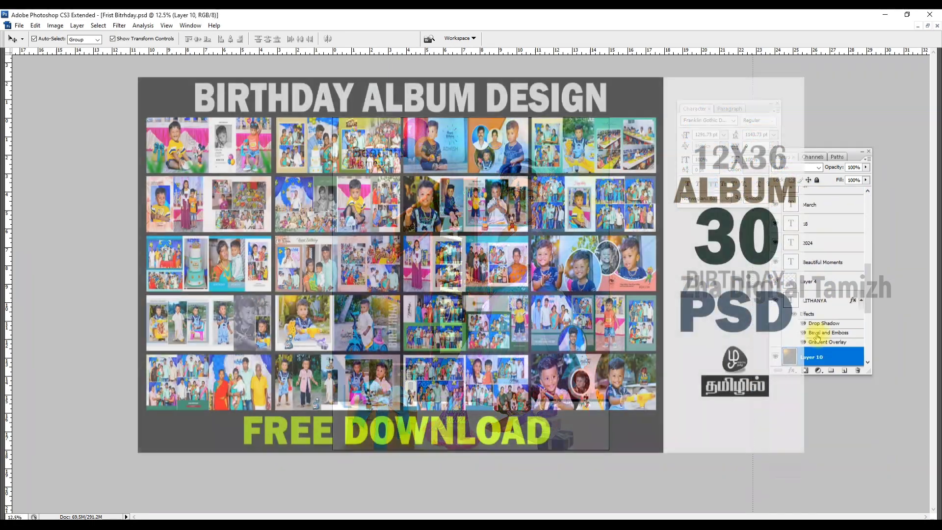
{"action": "left_click_drag", "start_coordinate": [829, 337], "coordinate": [809, 275]}
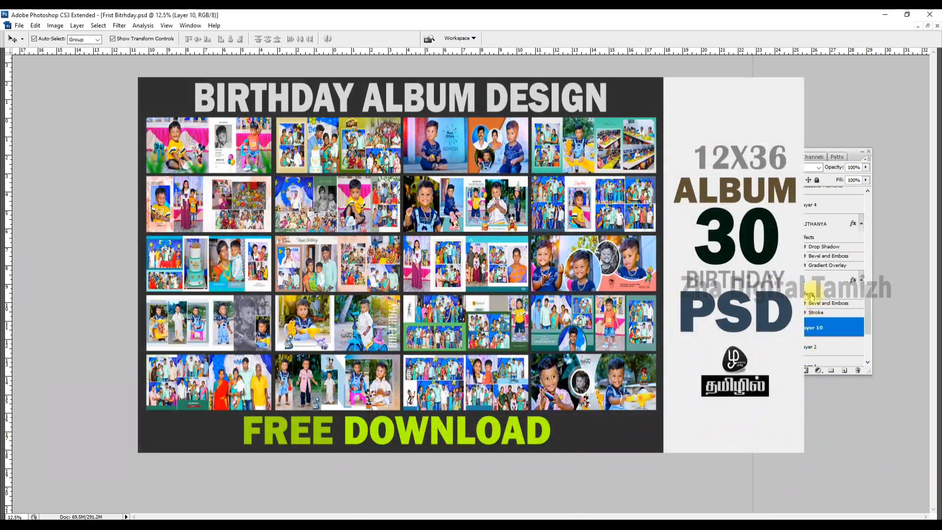
{"action": "key", "text": "ctrl+0"}
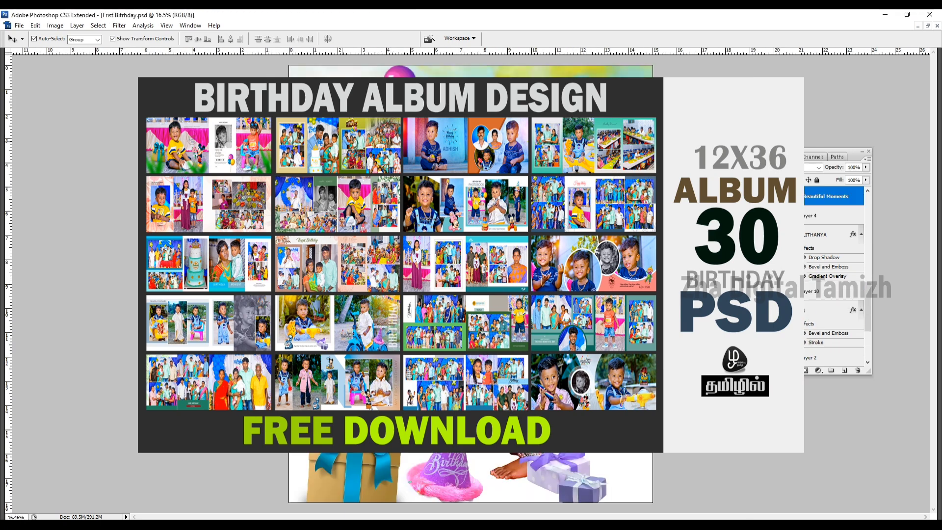
Step: Shrink the balloon cluster slightly and move it into the top-left corner
{"action": "key", "text": "ctrl+t"}
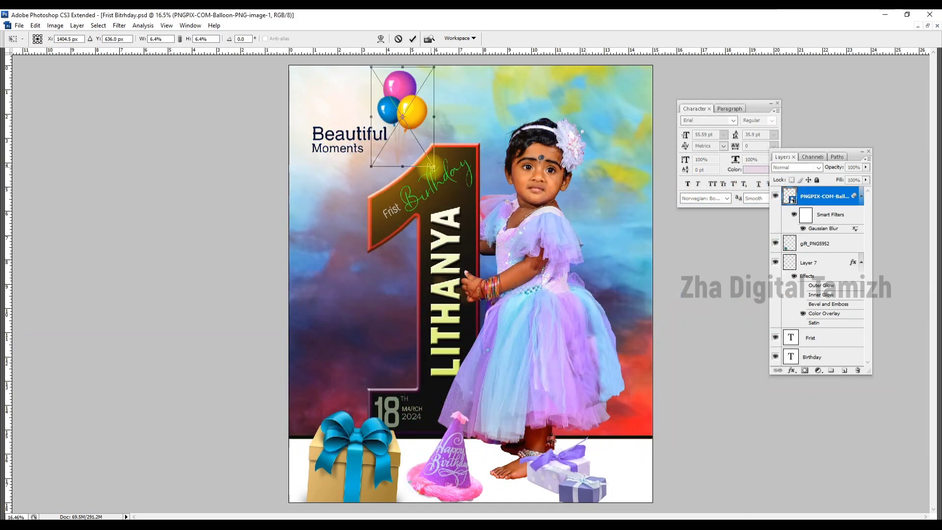
{"action": "left_click_drag", "start_coordinate": [428, 161], "coordinate": [425, 156]}
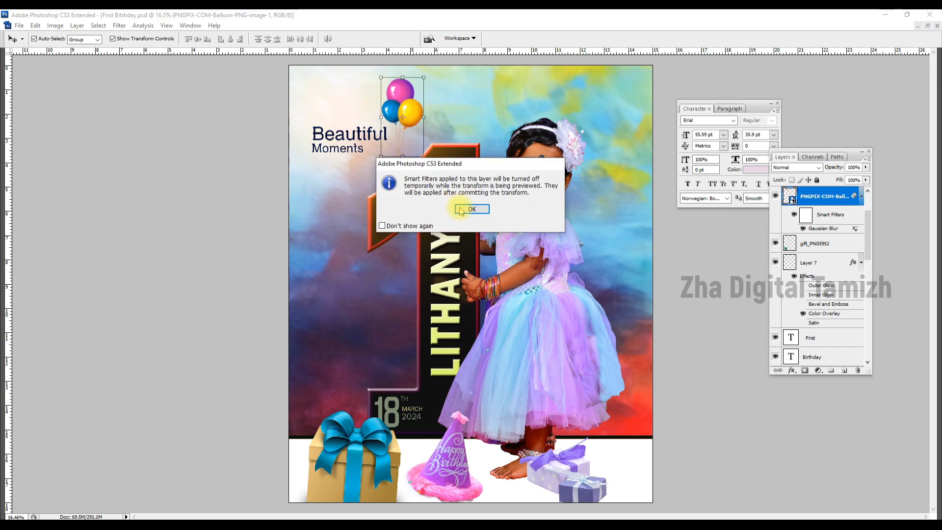
{"action": "left_click", "coordinate": [470, 208]}
{"action": "mouse_move", "coordinate": [412, 120]}
{"action": "left_mouse_down"}
{"action": "mouse_move", "coordinate": [342, 120]}
{"action": "mouse_move", "coordinate": [401, 143]}
{"action": "mouse_move", "coordinate": [398, 156]}
{"action": "left_mouse_up"}
{"action": "key", "text": "Return"}
Step: Make Beautiful Moments smaller, spread the gift boxes apart, and bring the party hat to the front
{"action": "key", "text": "ctrl+t"}
{"action": "key", "text": "Return"}
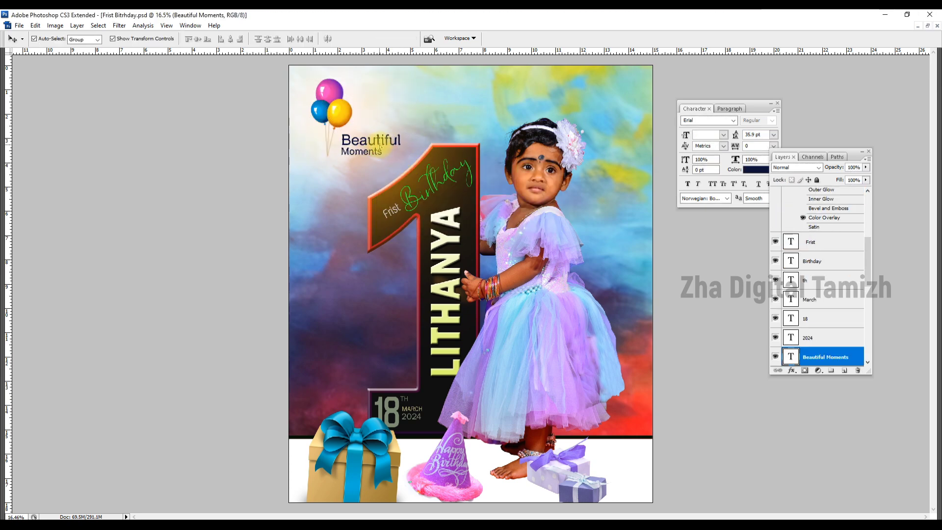
{"action": "left_click_drag", "start_coordinate": [569, 471], "coordinate": [601, 464]}
{"action": "left_click_drag", "start_coordinate": [448, 478], "coordinate": [611, 456]}
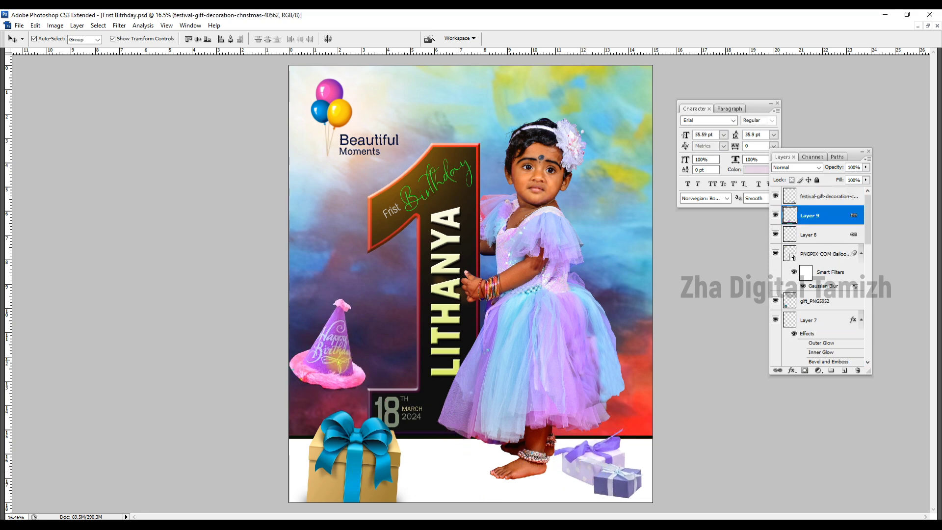
{"action": "key", "text": "ctrl+bracketright"}
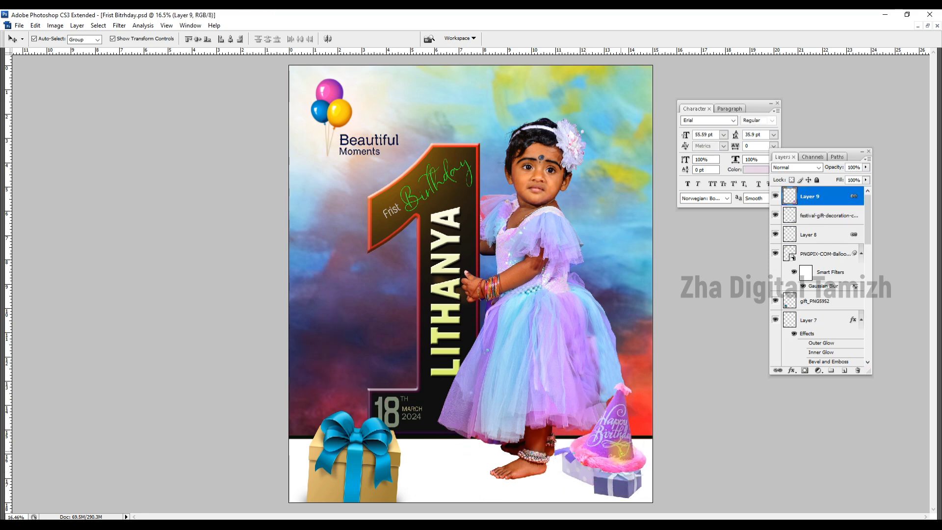
{"action": "left_click_drag", "start_coordinate": [367, 462], "coordinate": [358, 461]}
Step: Place the party hat at bottom centre, tilted on its side and smaller, between the gifts
{"action": "left_click_drag", "start_coordinate": [609, 442], "coordinate": [422, 463]}
{"action": "key", "text": "ctrl+t"}
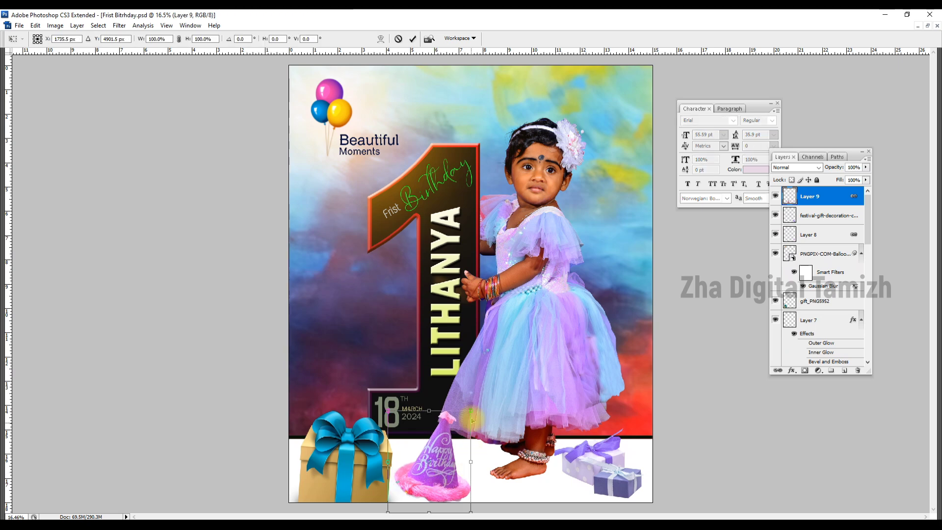
{"action": "mouse_move", "coordinate": [502, 466]}
{"action": "left_mouse_down"}
{"action": "mouse_move", "coordinate": [476, 516]}
{"action": "mouse_move", "coordinate": [433, 516]}
{"action": "left_mouse_up"}
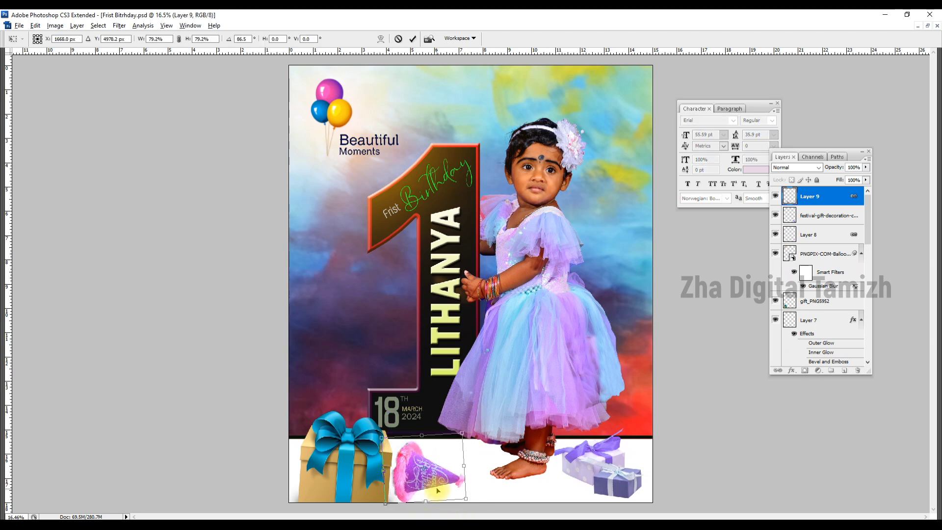
{"action": "left_click_drag", "start_coordinate": [470, 436], "coordinate": [463, 442]}
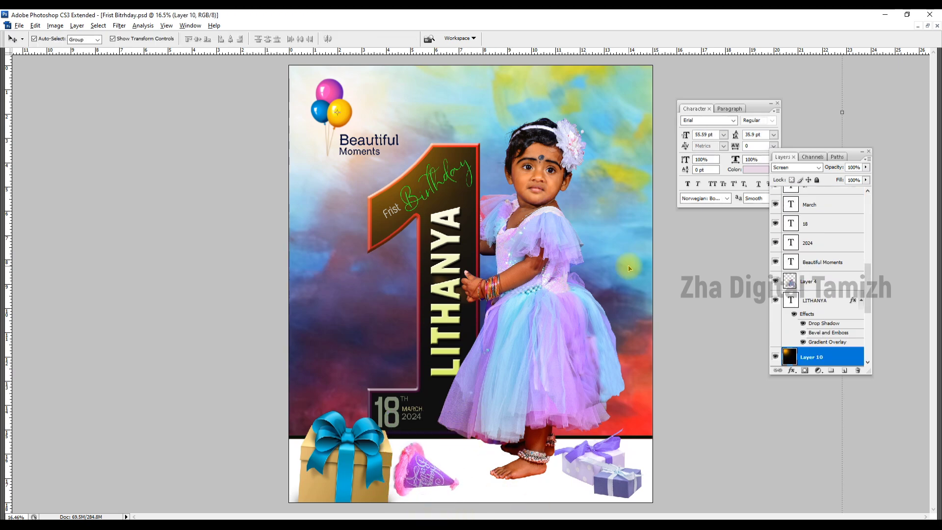
{"action": "left_click_drag", "start_coordinate": [592, 461], "coordinate": [598, 465]}
Step: Select the overlay, LITHANYA, gift box and balloon layers in turn to check the layout
{"action": "left_click", "coordinate": [355, 330]}
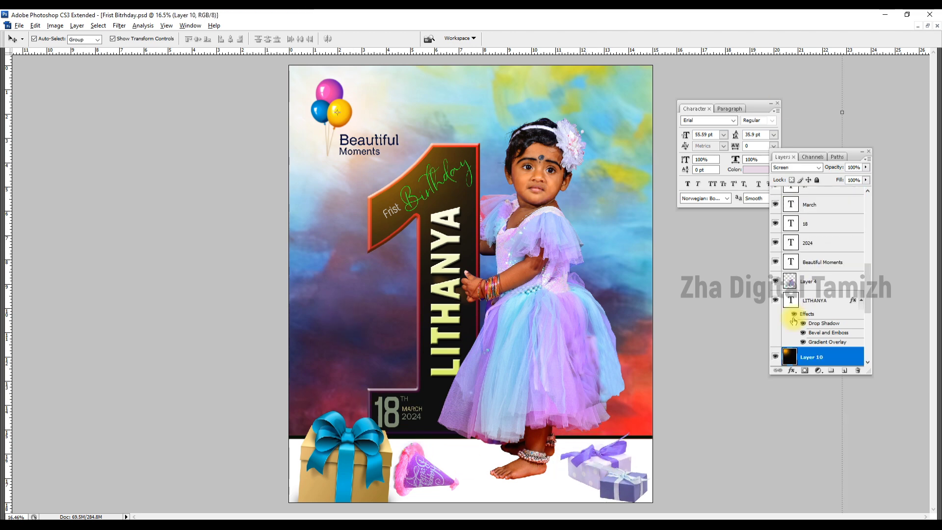
{"action": "left_click", "coordinate": [452, 291]}
{"action": "left_click", "coordinate": [576, 322]}
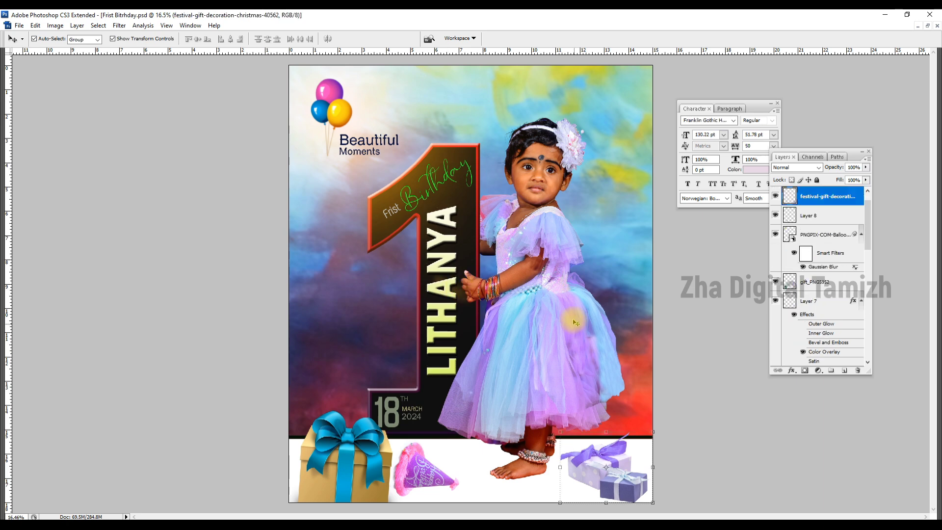
{"action": "left_click", "coordinate": [331, 111]}
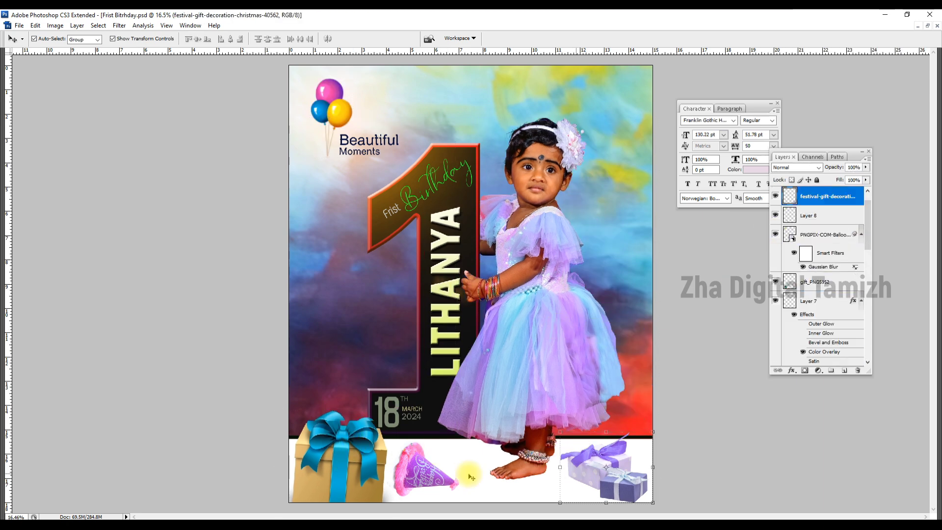
{"action": "left_click", "coordinate": [602, 477]}
{"action": "left_click", "coordinate": [427, 466]}
{"action": "left_click", "coordinate": [445, 291]}
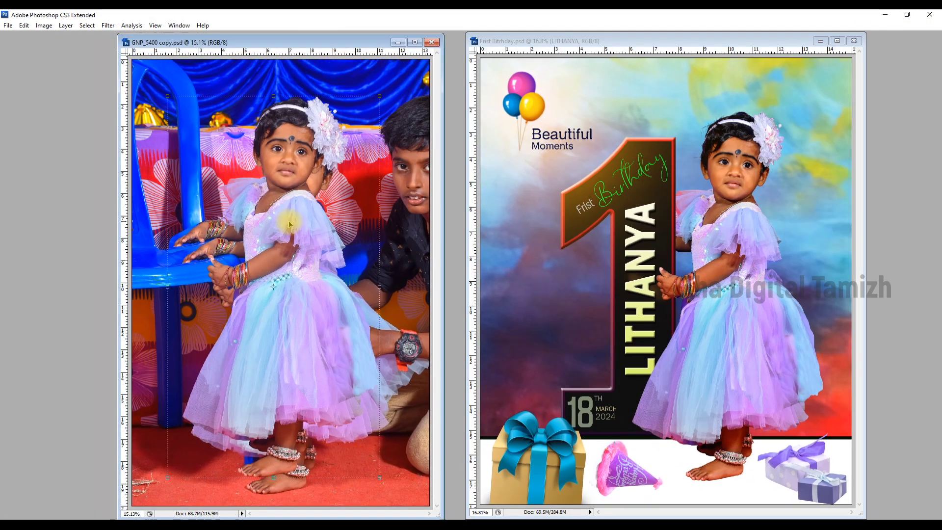
Step: Arrange the original photo and the poster side by side to compare, then maximize the poster
{"action": "left_click", "coordinate": [297, 241]}
{"action": "left_click_drag", "start_coordinate": [296, 42], "coordinate": [263, 42]}
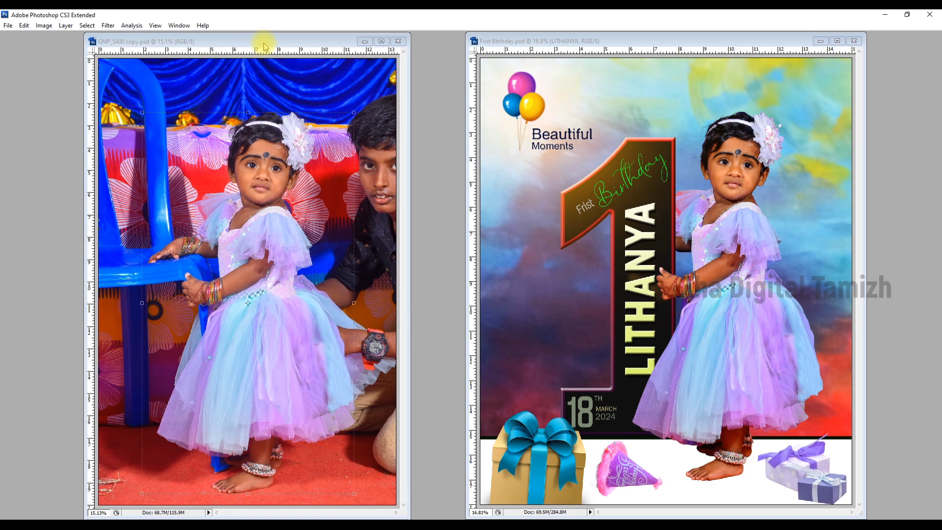
{"action": "left_click_drag", "start_coordinate": [565, 41], "coordinate": [516, 41]}
{"action": "left_click", "coordinate": [309, 282]}
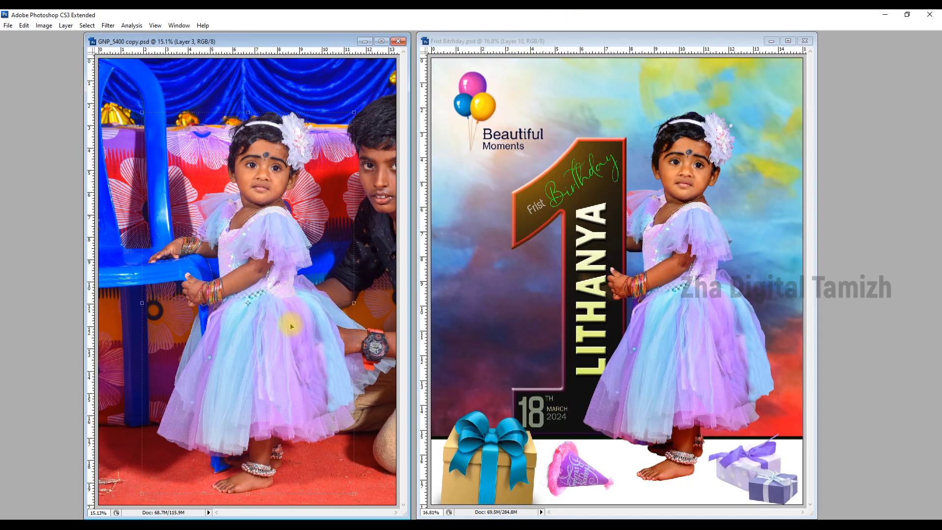
{"action": "left_click", "coordinate": [722, 357]}
{"action": "left_click", "coordinate": [790, 43]}
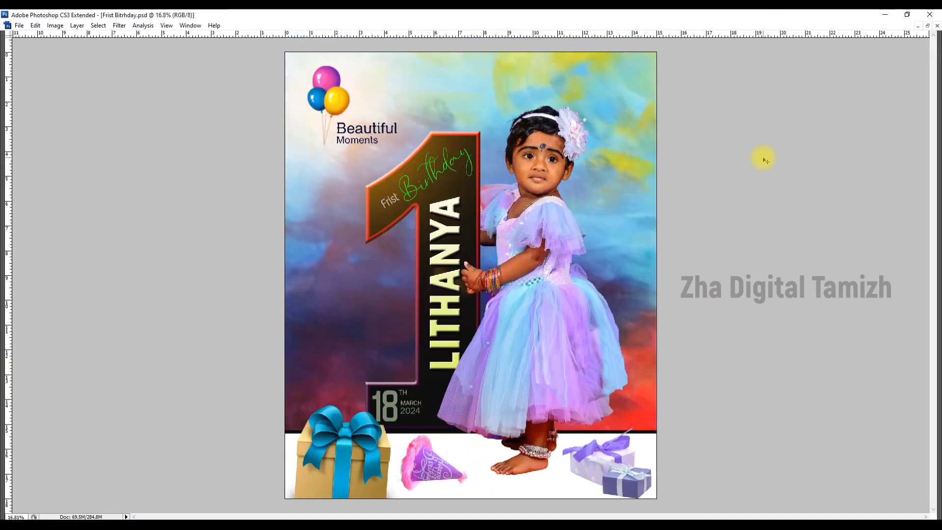
Step: Show the Layers panel and select the gift boxes, LITHANYA and Birthday script layers in turn
{"action": "key", "text": "F7"}
{"action": "left_click", "coordinate": [614, 459]}
{"action": "left_click", "coordinate": [339, 461]}
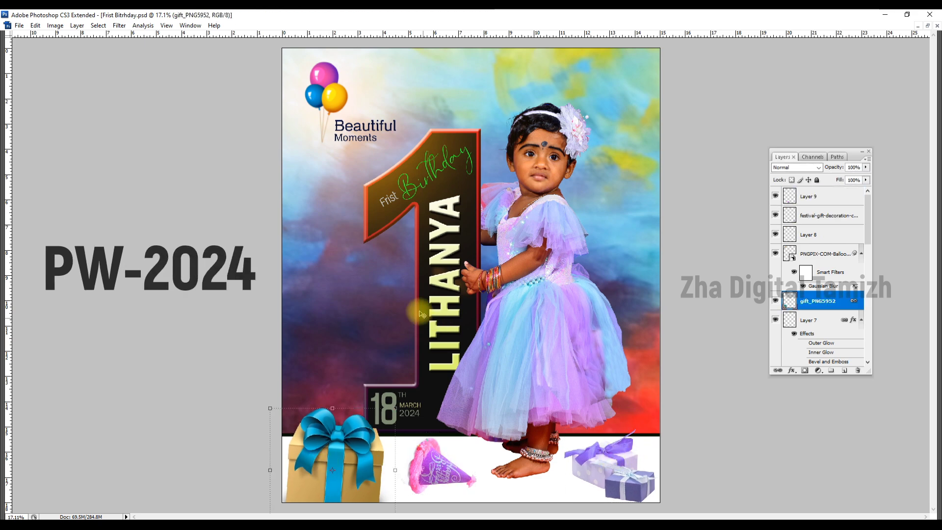
{"action": "left_click", "coordinate": [437, 295]}
{"action": "left_click", "coordinate": [437, 176]}
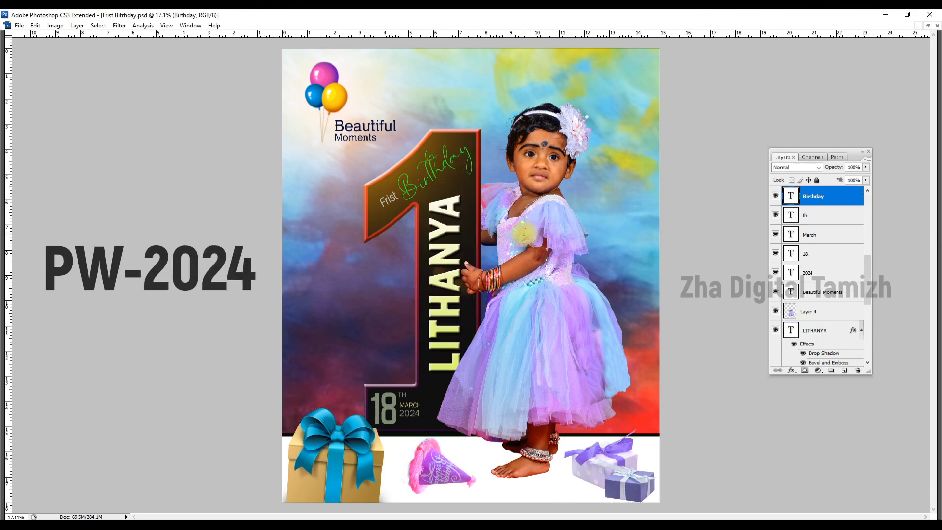
Step: Undo an accidental shift of the girl and temporarily hide the big 1 to compare
{"action": "scroll", "coordinate": [810, 320], "scroll_direction": "down", "scroll_amount": 3}
{"action": "left_click_drag", "start_coordinate": [460, 262], "coordinate": [489, 259]}
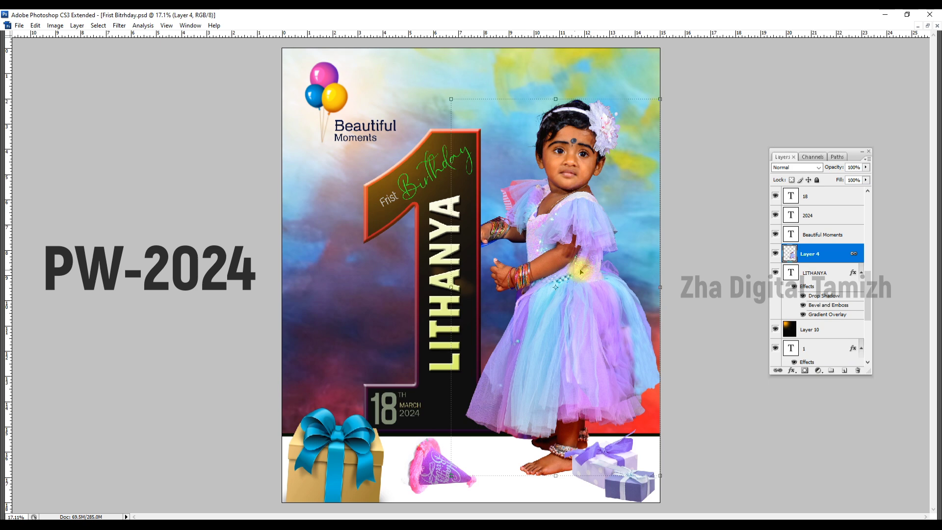
{"action": "key", "text": "ctrl+alt+z"}
{"action": "key", "text": "ctrl+alt+z"}
{"action": "key", "text": "ctrl+alt+z"}
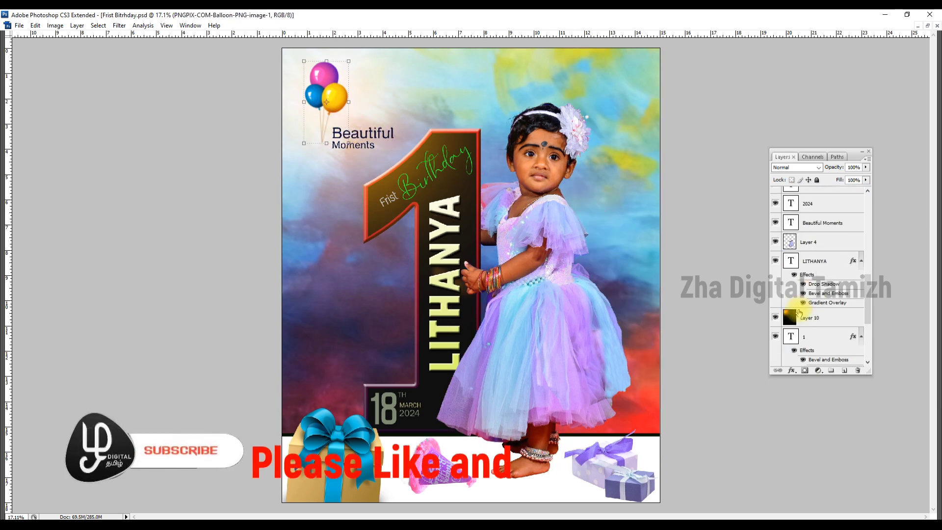
{"action": "scroll", "coordinate": [773, 318], "scroll_direction": "down", "scroll_amount": 3}
{"action": "left_click", "coordinate": [774, 321]}
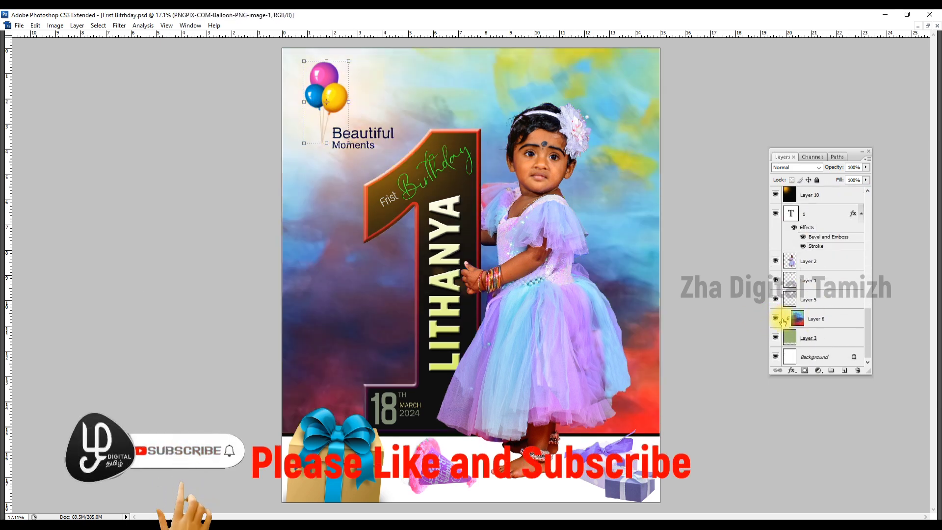
{"action": "left_click", "coordinate": [775, 254]}
{"action": "scroll", "coordinate": [789, 272], "scroll_direction": "up", "scroll_amount": 5}
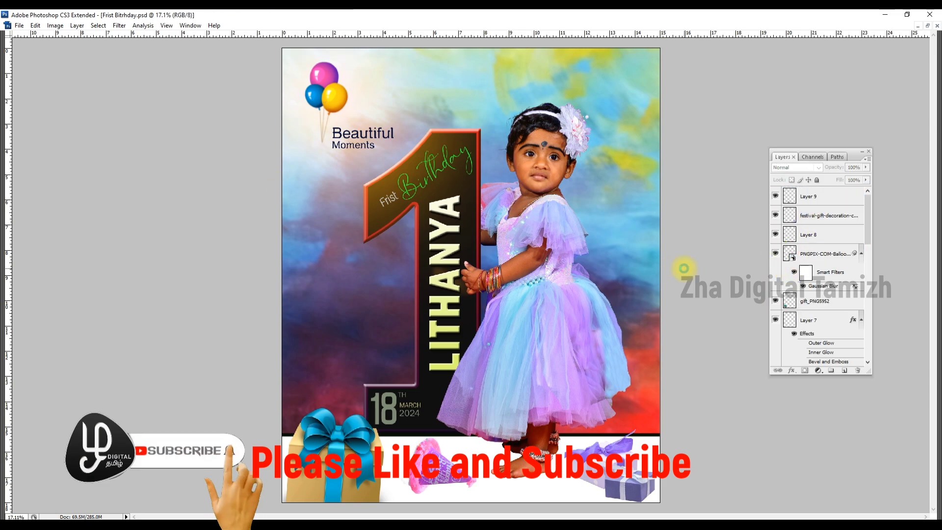